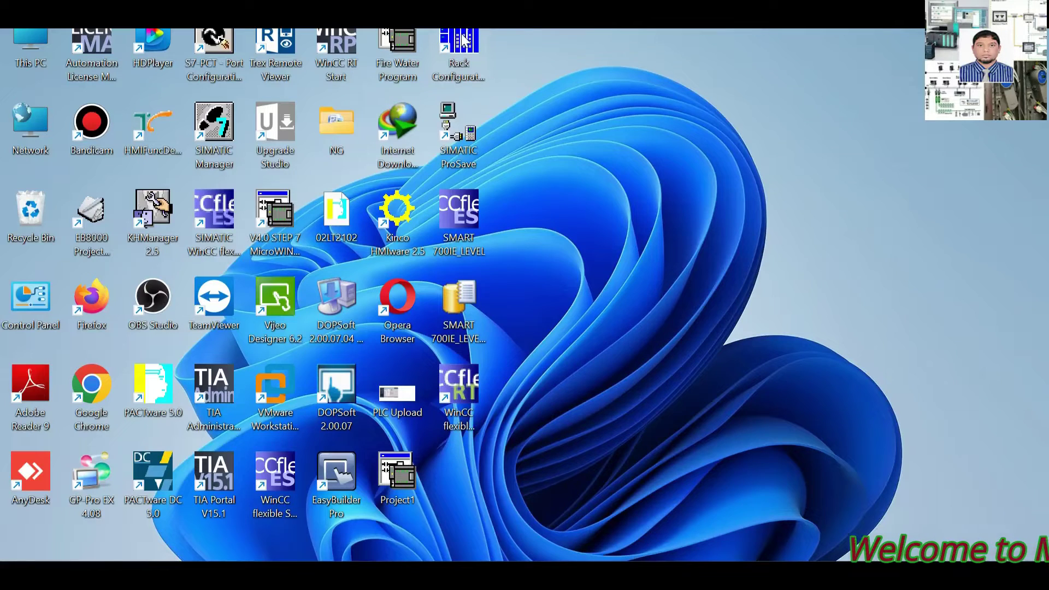
Step: Launch the 3500 Rack Configuration software from the desktop
{"action": "double_click", "coordinate": [462, 40]}
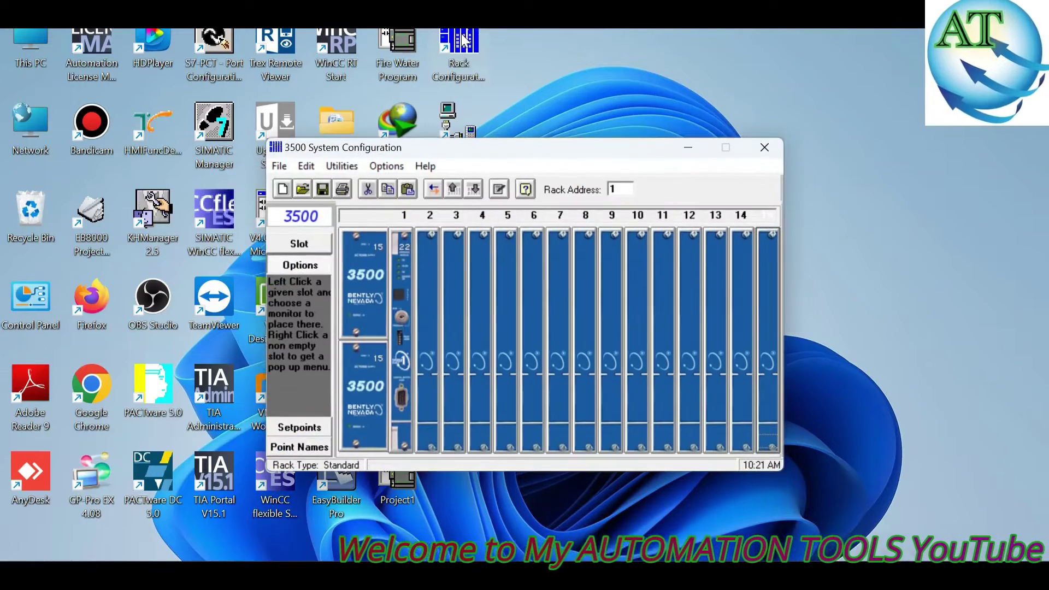
{"action": "left_click", "coordinate": [432, 190]}
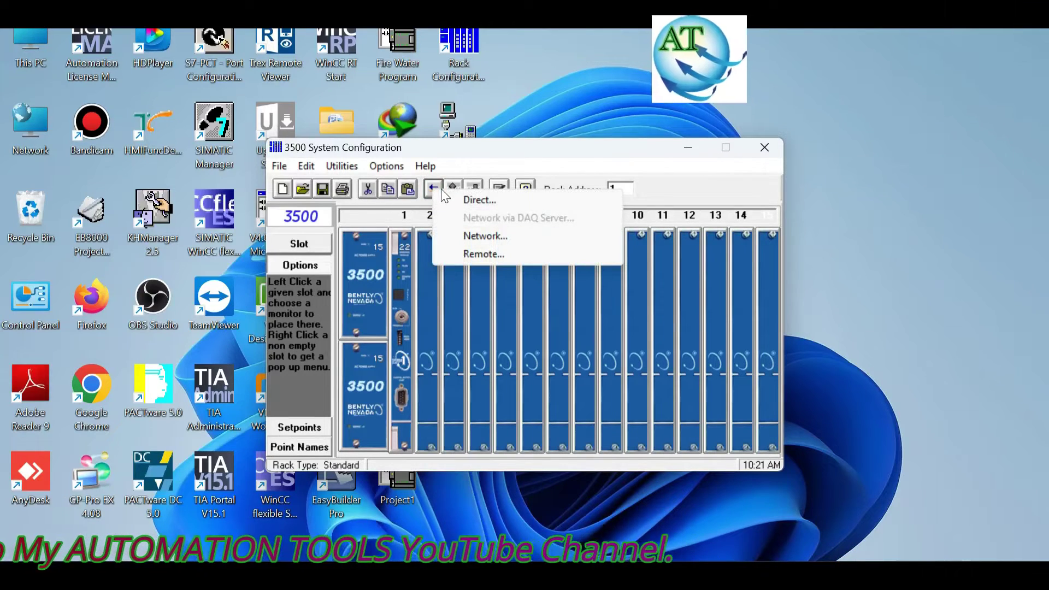
{"action": "left_click", "coordinate": [485, 238]}
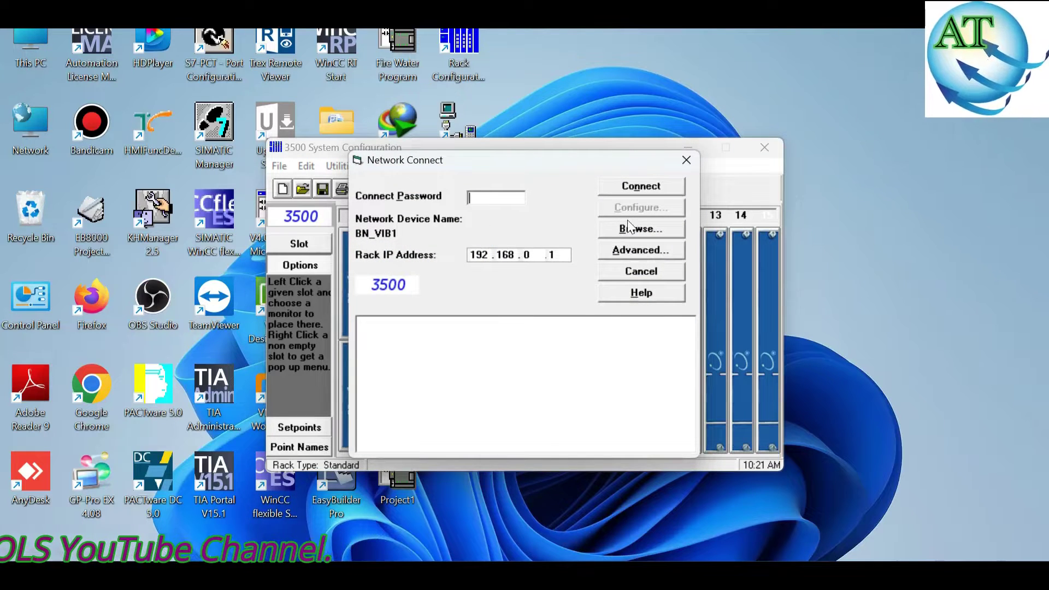
{"action": "left_click", "coordinate": [685, 161]}
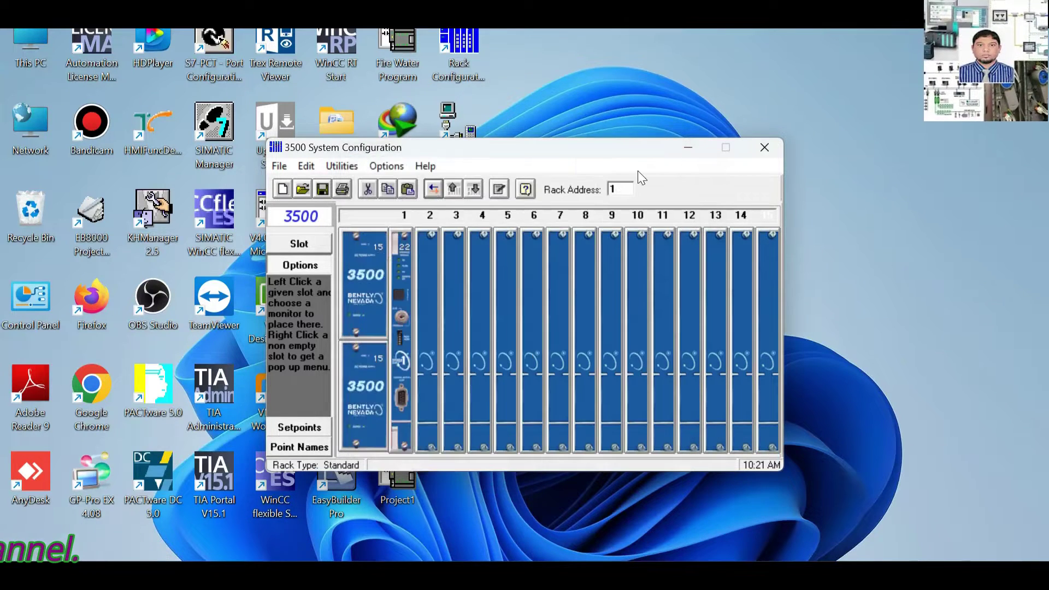
Step: Start a direct connection, browse for available racks on Com 3 at 9600 baud, and stop the browse once the rack is listed
{"action": "left_click", "coordinate": [433, 189]}
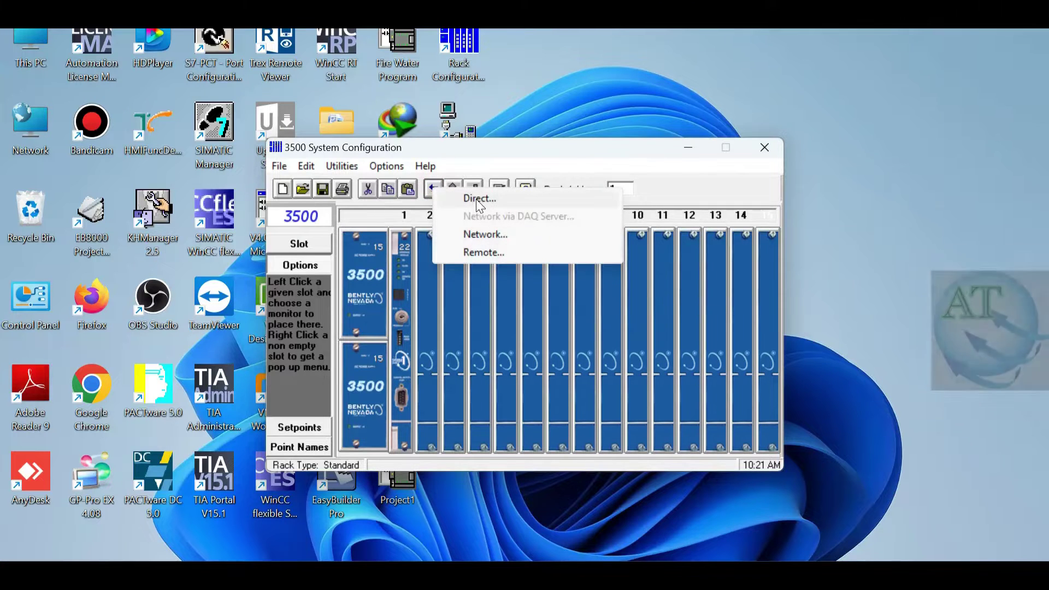
{"action": "left_click", "coordinate": [474, 199]}
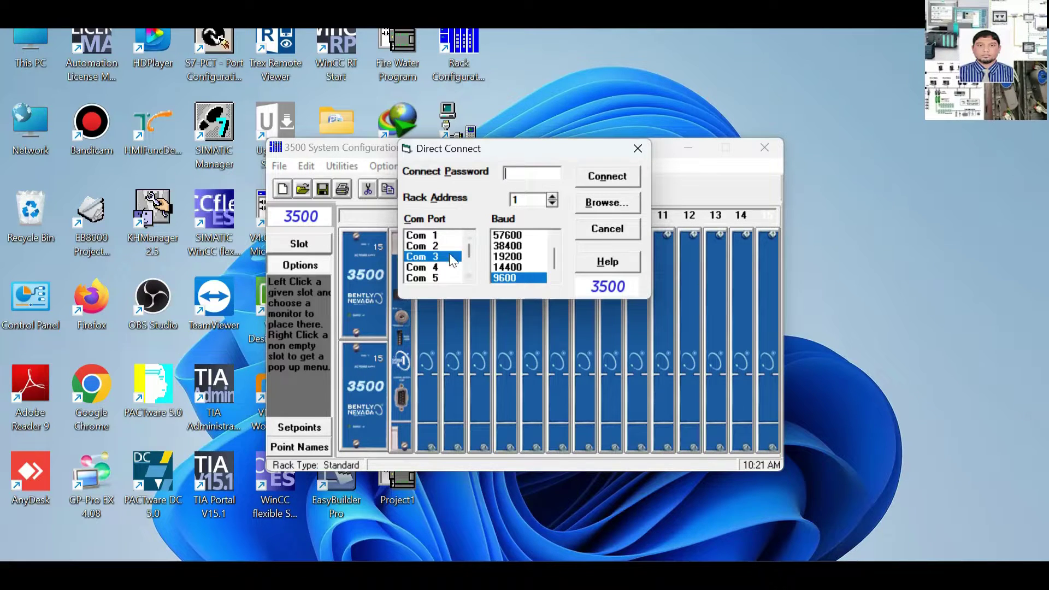
{"action": "left_click", "coordinate": [603, 206]}
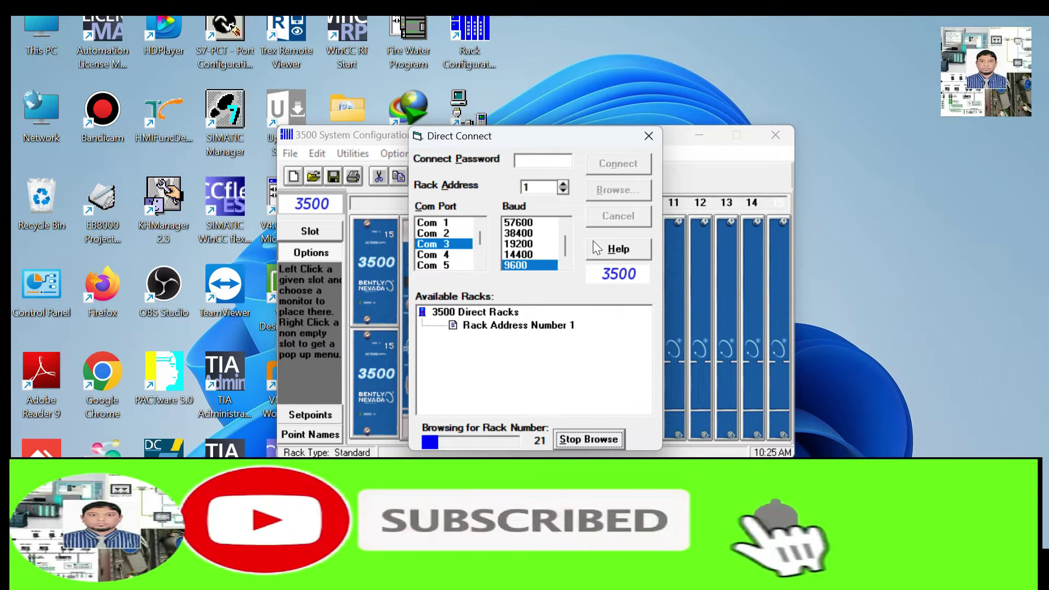
{"action": "left_click", "coordinate": [582, 439]}
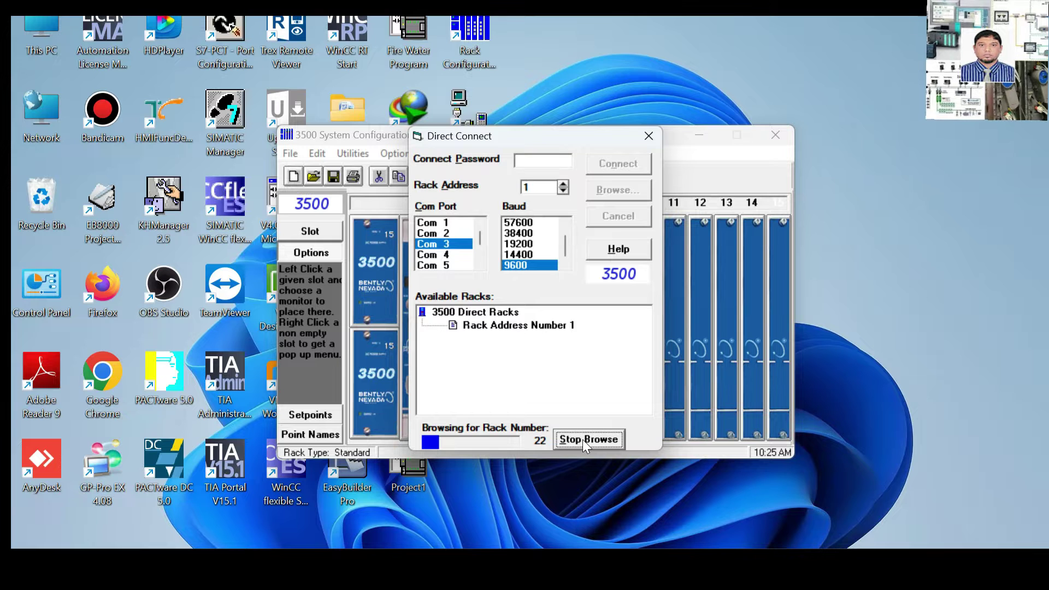
{"action": "left_click", "coordinate": [582, 440]}
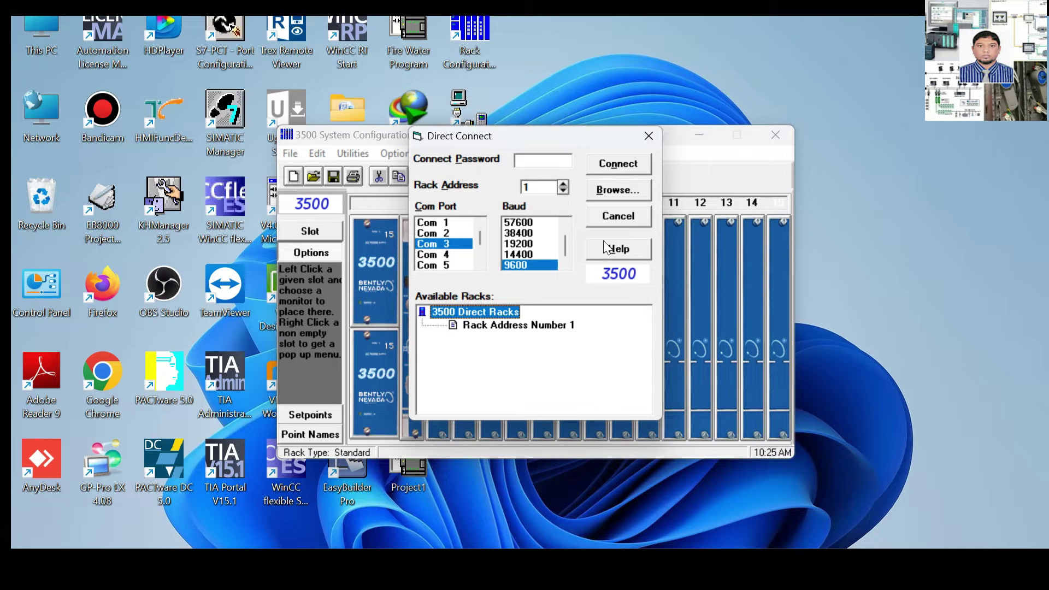
Step: Connect directly to the rack at address 1 and upload its configuration from the rack
{"action": "left_click", "coordinate": [539, 326]}
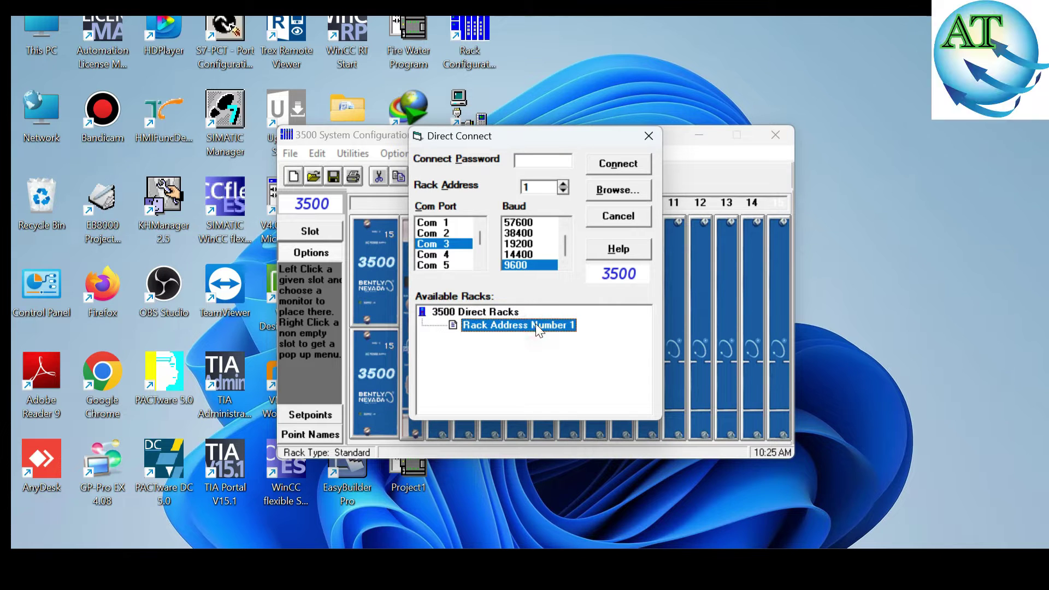
{"action": "left_click", "coordinate": [610, 163]}
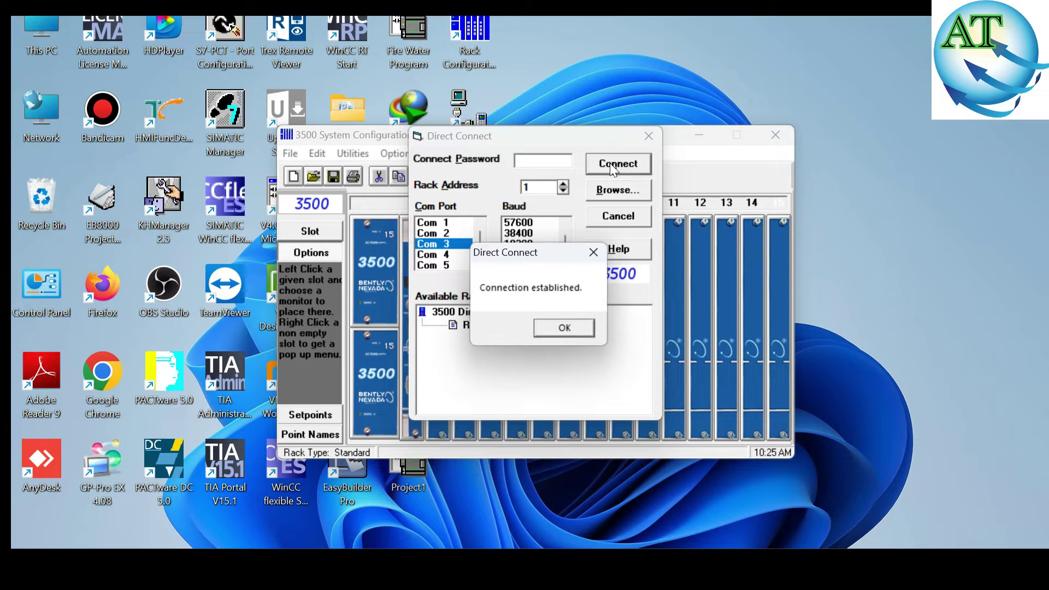
{"action": "left_click", "coordinate": [562, 328]}
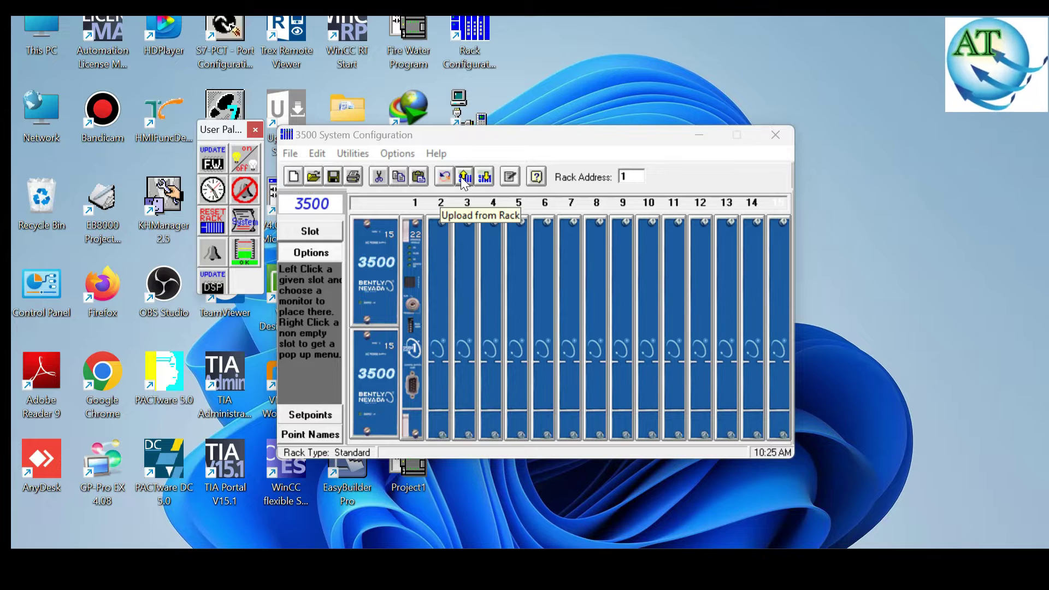
{"action": "left_click", "coordinate": [464, 177]}
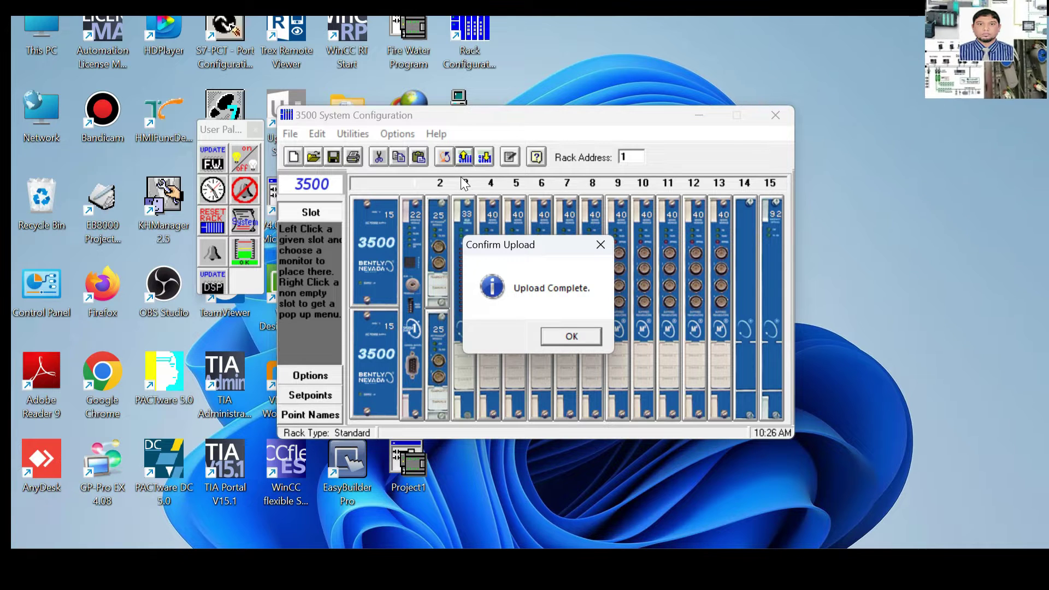
{"action": "left_click", "coordinate": [573, 336]}
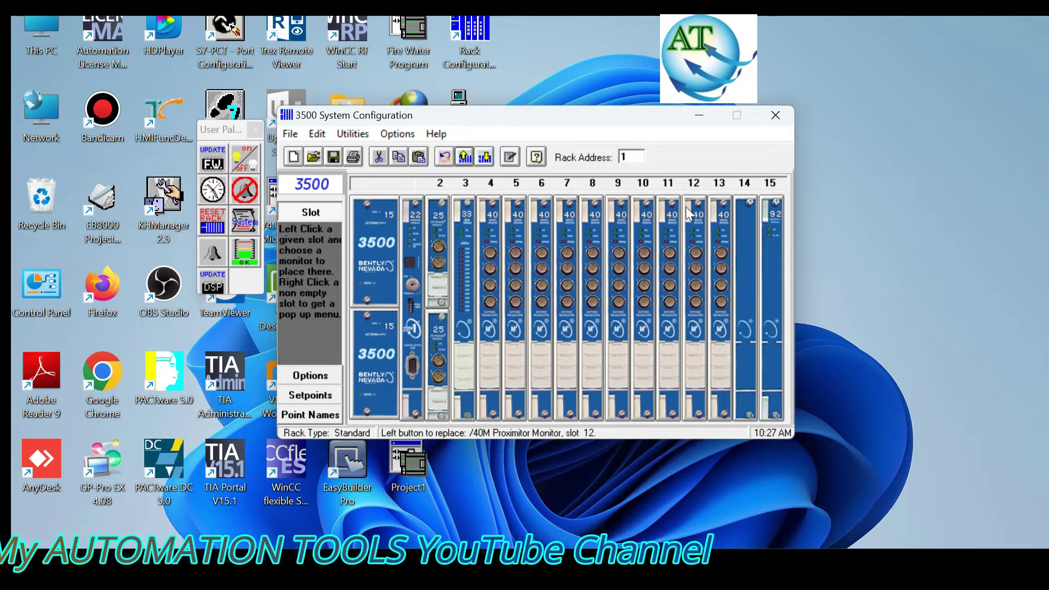
Step: Switch the rack view from slot assignment to the Options mode for configuring the installed monitors
{"action": "left_click", "coordinate": [666, 216]}
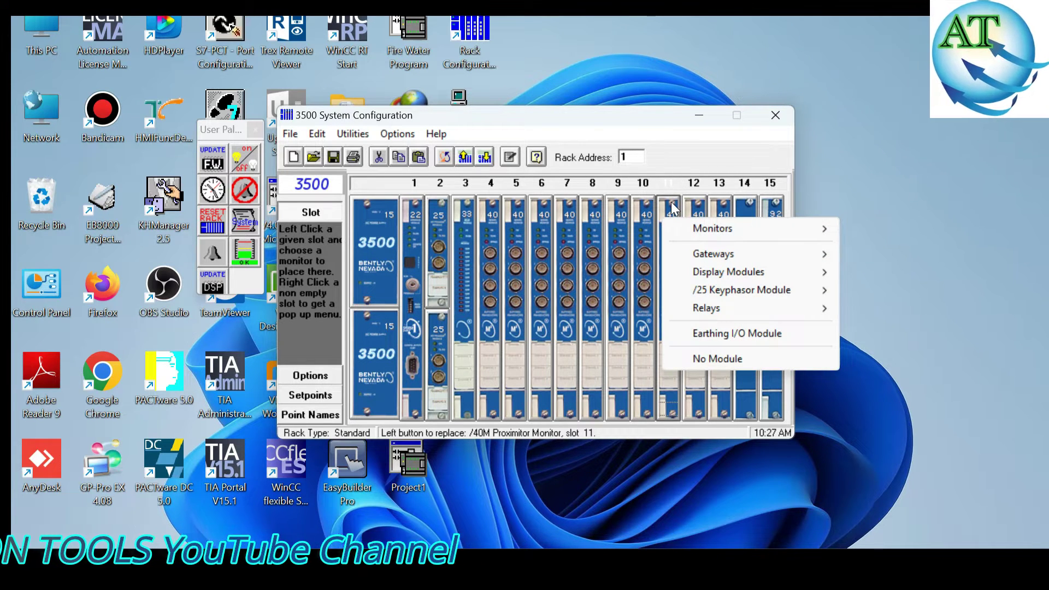
{"action": "right_click", "coordinate": [671, 202]}
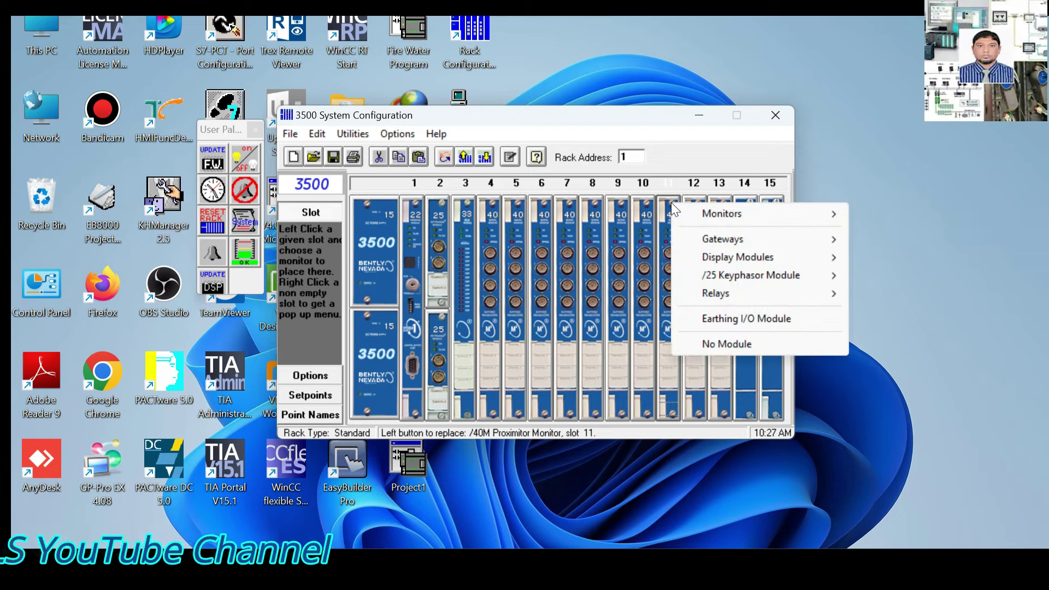
{"action": "left_click", "coordinate": [293, 375]}
{"action": "left_click", "coordinate": [293, 375]}
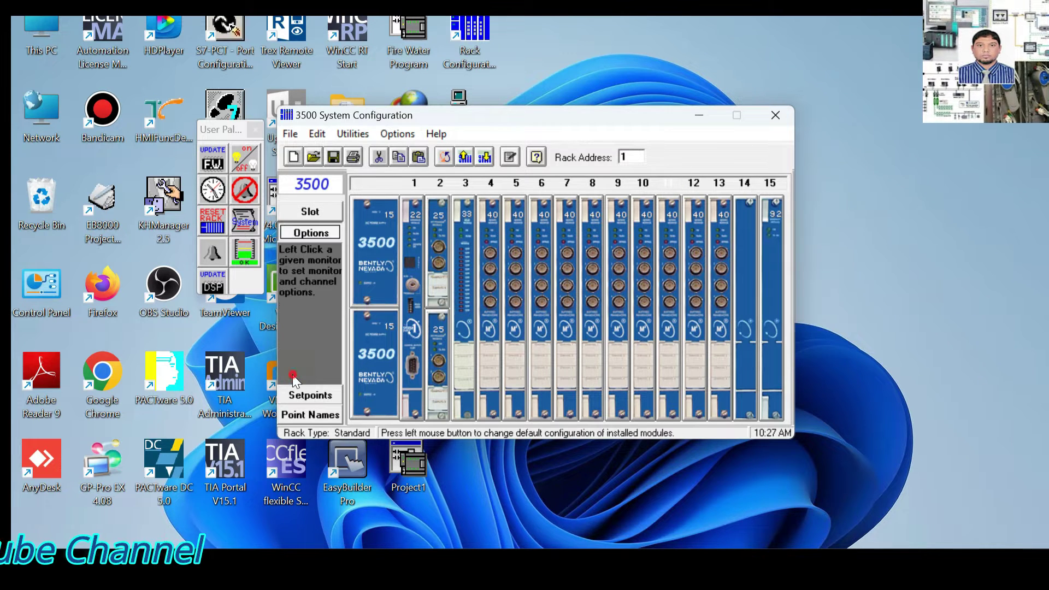
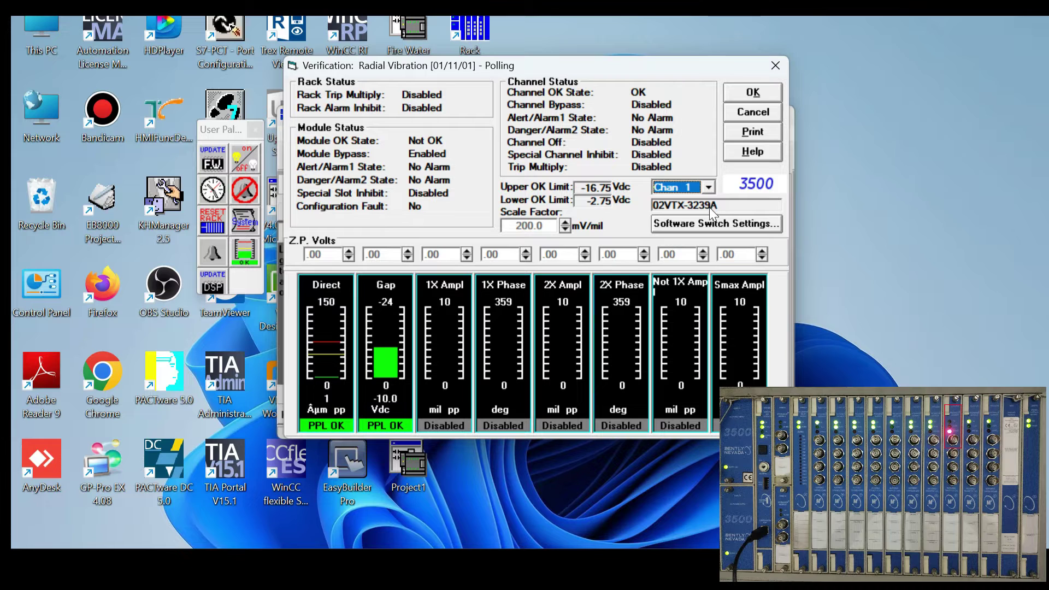
Step: Check the status and the Direct and Gap readings of channels 2, 3 and 4 in the slot 11 verification
{"action": "left_click", "coordinate": [707, 189]}
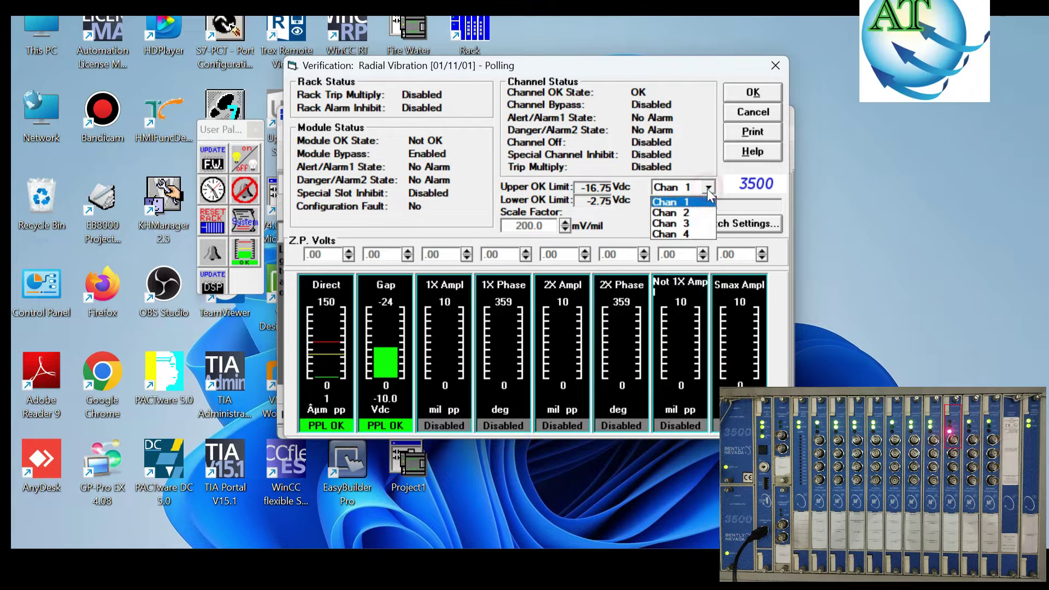
{"action": "left_click", "coordinate": [681, 213]}
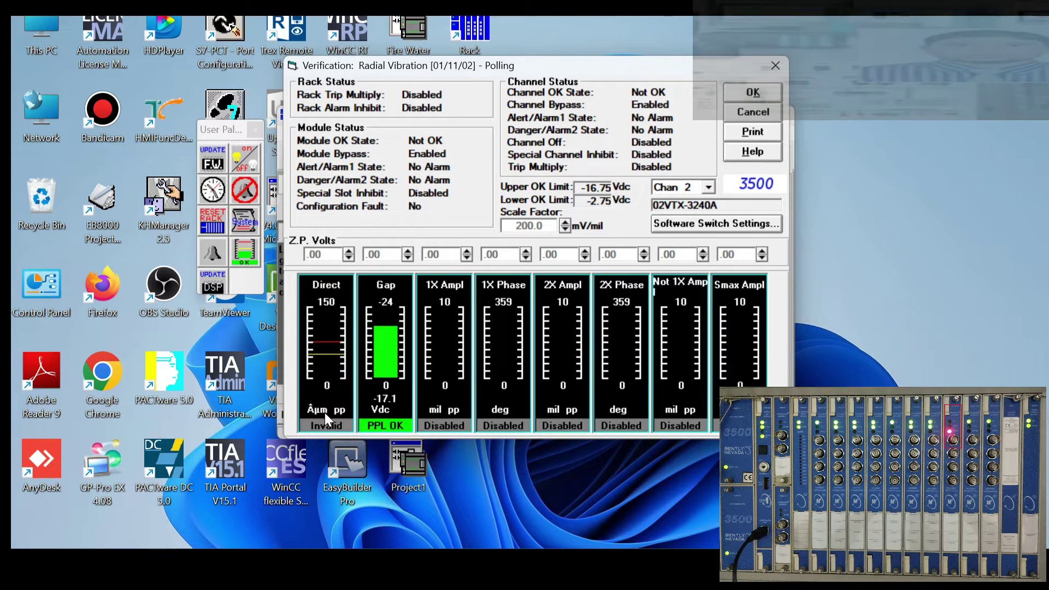
{"action": "left_click", "coordinate": [709, 188]}
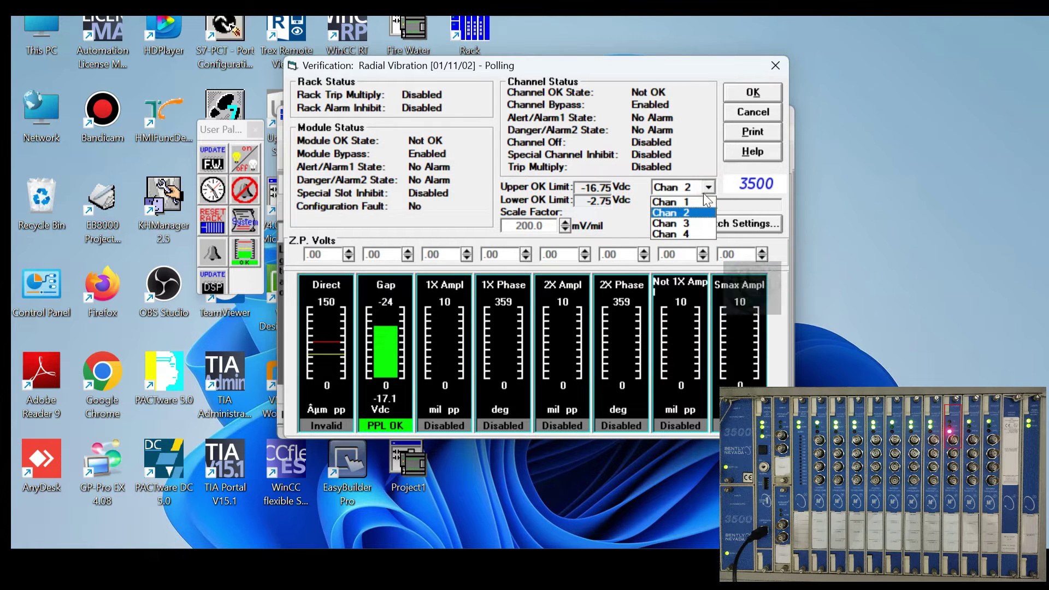
{"action": "left_click", "coordinate": [684, 224]}
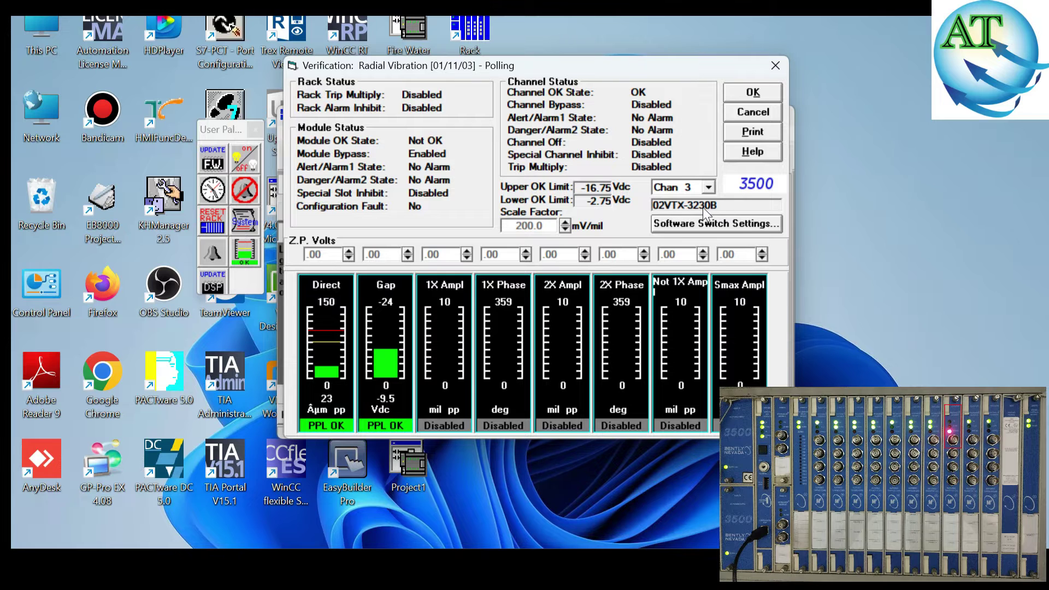
{"action": "left_click", "coordinate": [706, 185]}
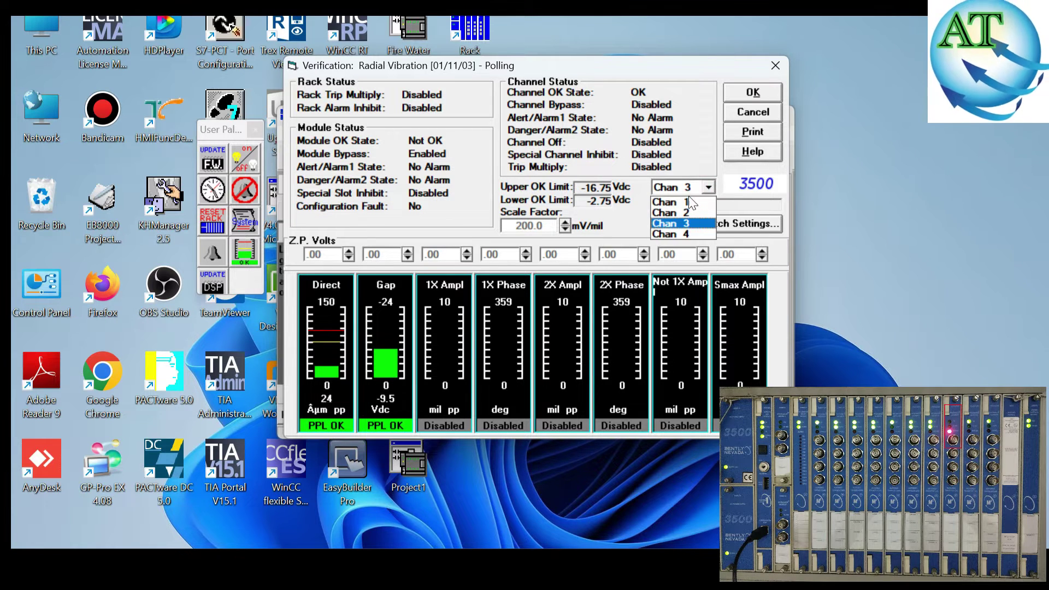
{"action": "left_click", "coordinate": [671, 234]}
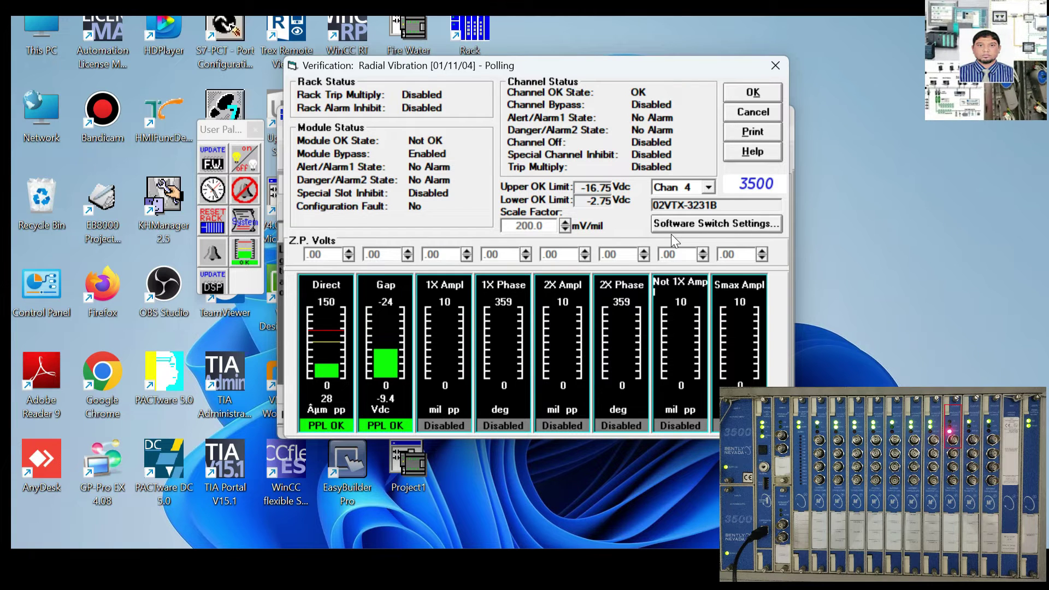
Step: Compare the OK state and Gap voltage of channels 2 and 1 in slot 11, and close the verification
{"action": "left_click", "coordinate": [709, 187]}
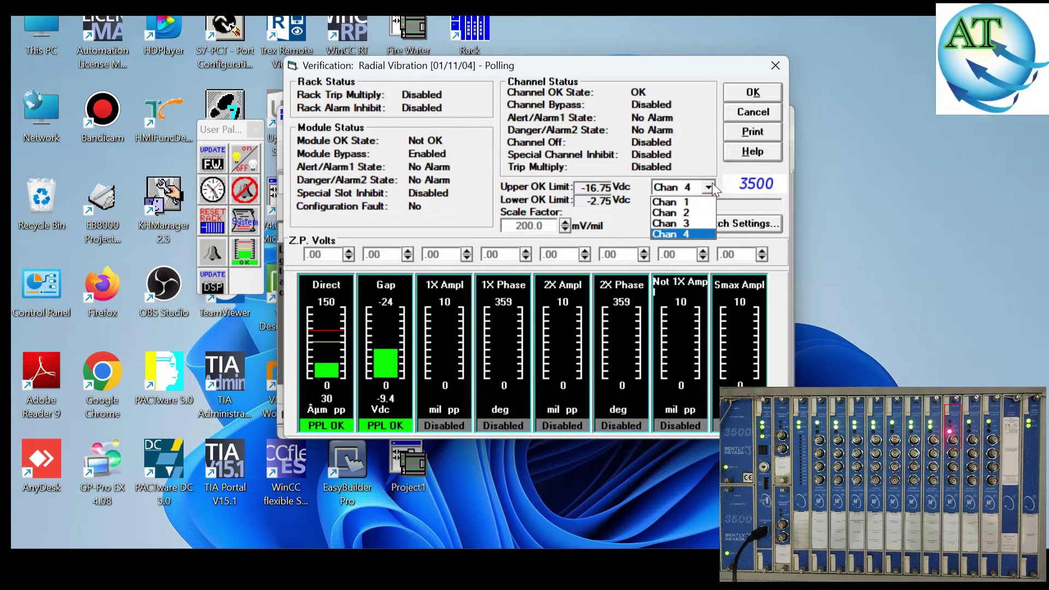
{"action": "left_click", "coordinate": [681, 214]}
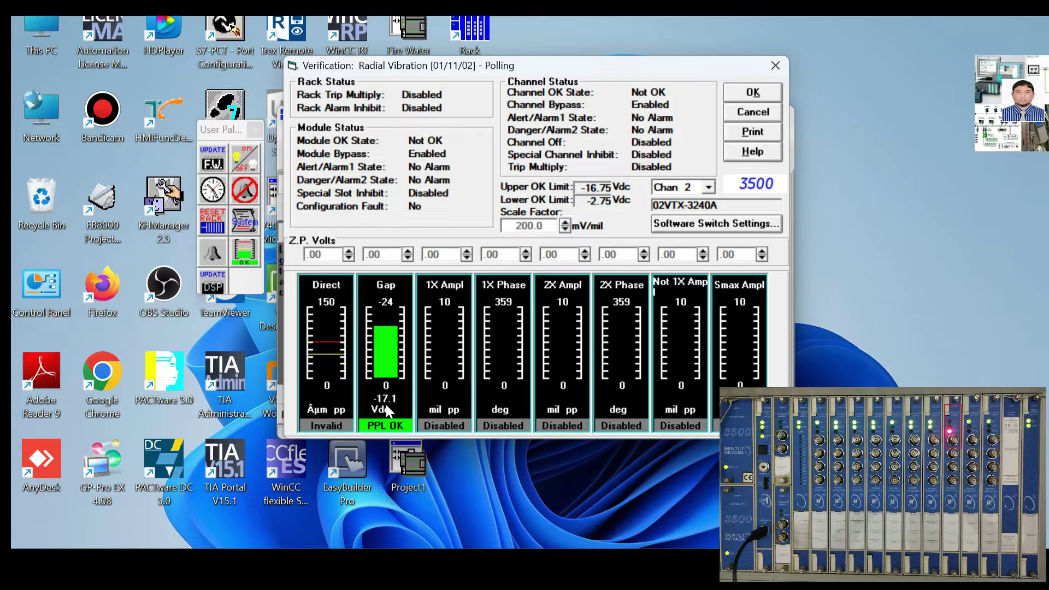
{"action": "left_click", "coordinate": [709, 185]}
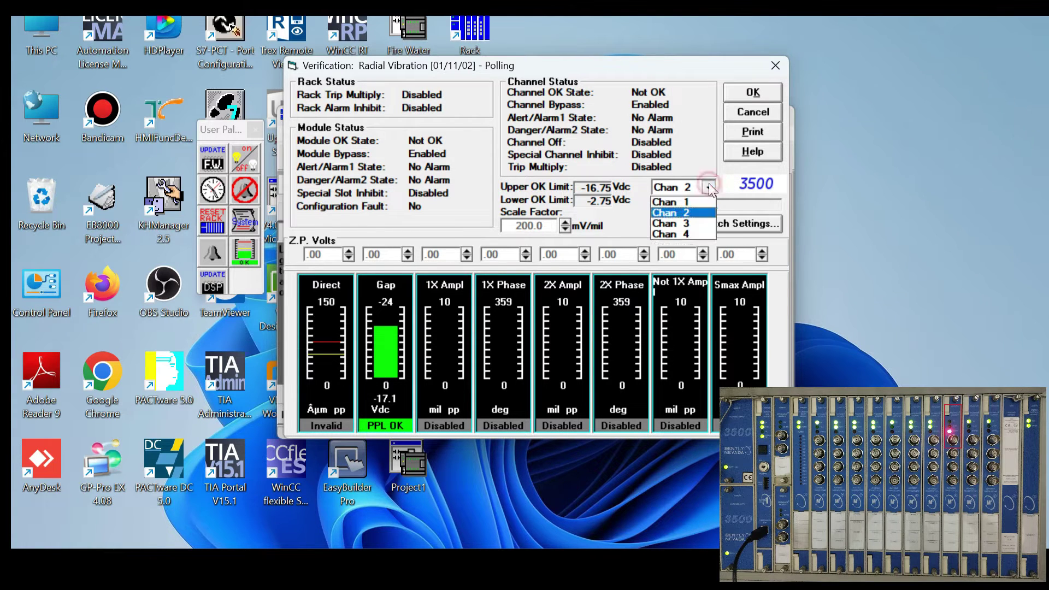
{"action": "left_click", "coordinate": [680, 203]}
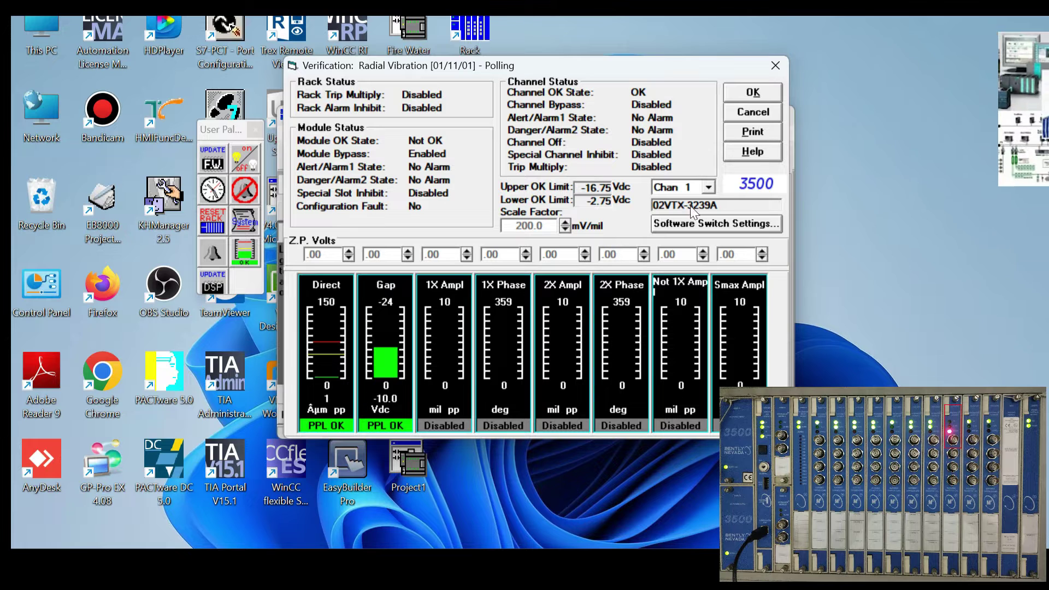
{"action": "left_click", "coordinate": [708, 187]}
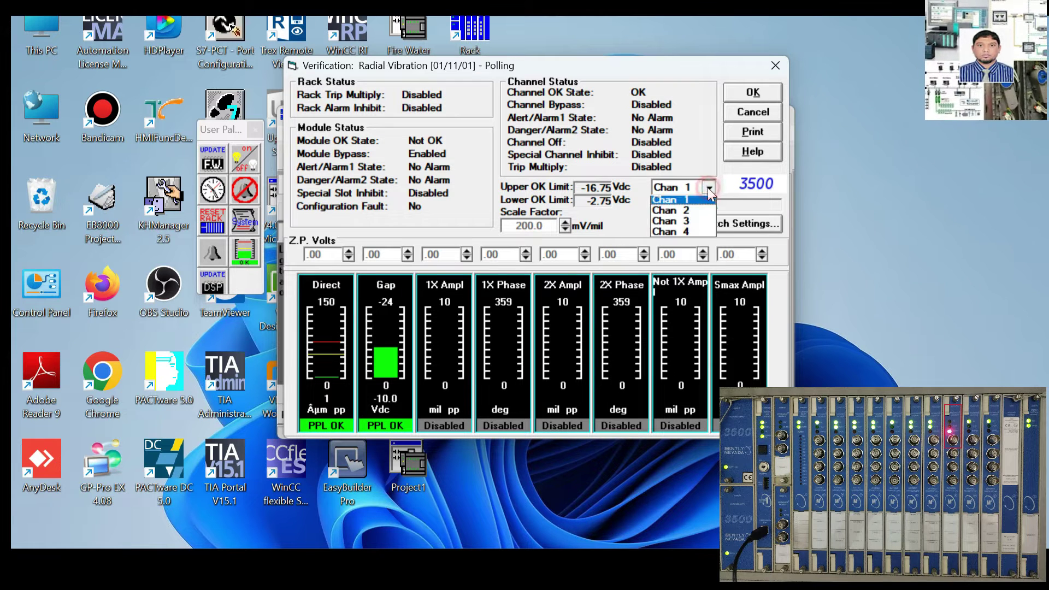
{"action": "left_click", "coordinate": [678, 212]}
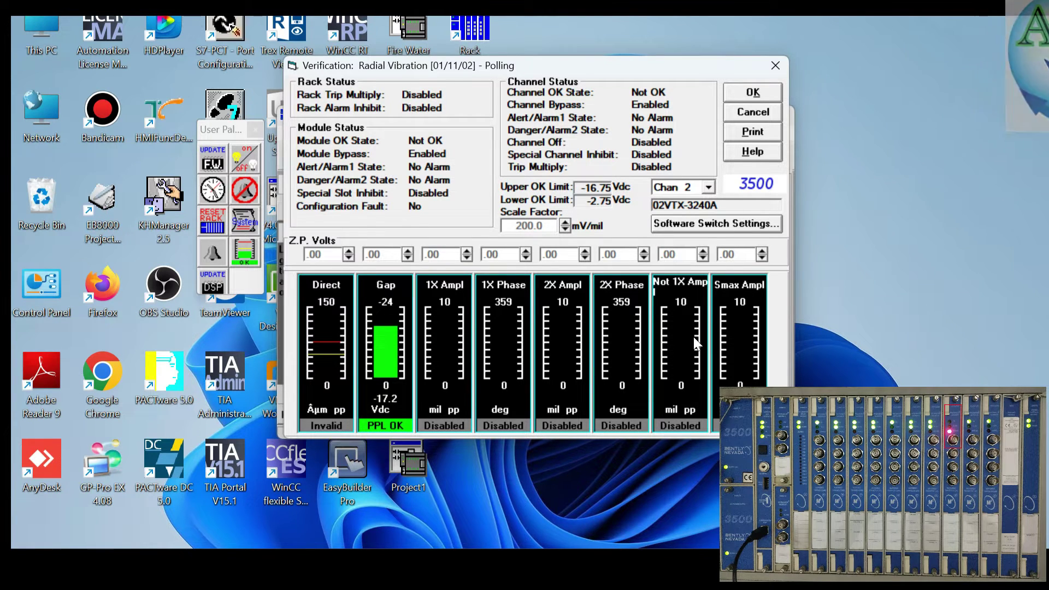
{"action": "left_click", "coordinate": [774, 66]}
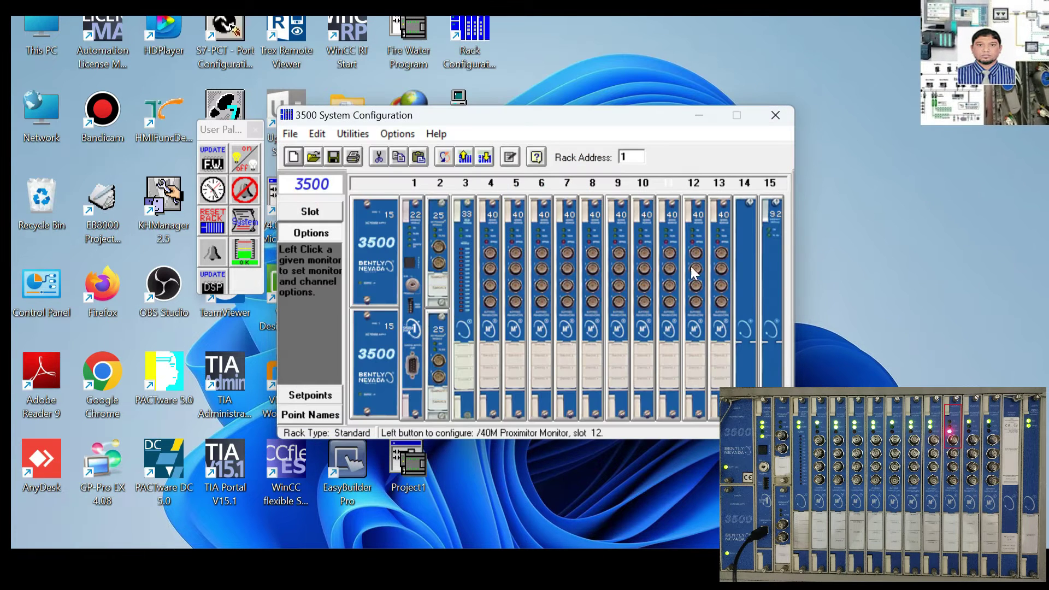
Step: Open the verification of the /40M Proximitor Monitor in slot 12 to read its channel 1 status and values
{"action": "left_click", "coordinate": [687, 215]}
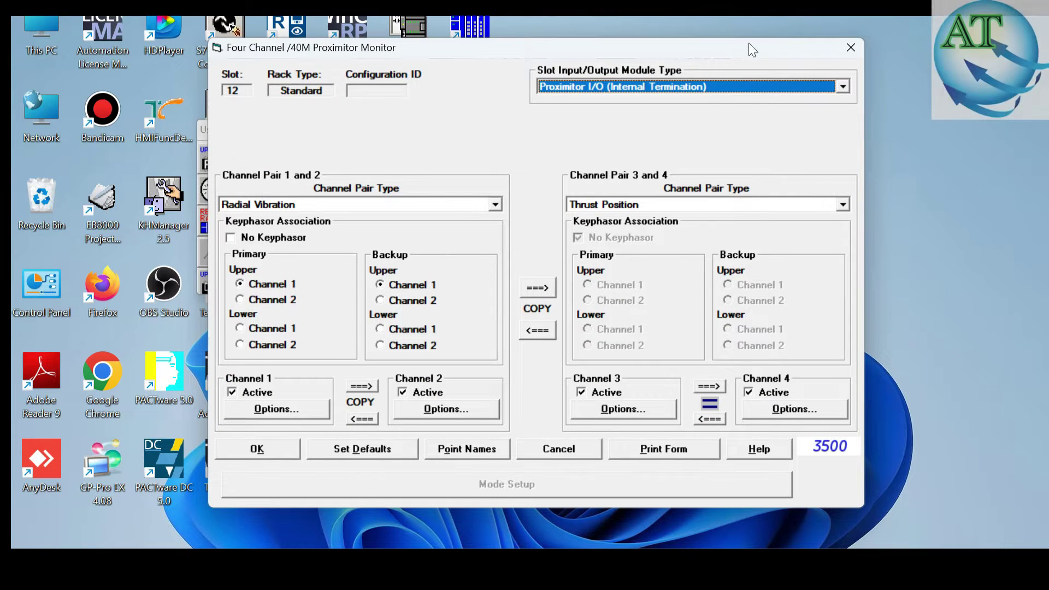
{"action": "left_click", "coordinate": [851, 47]}
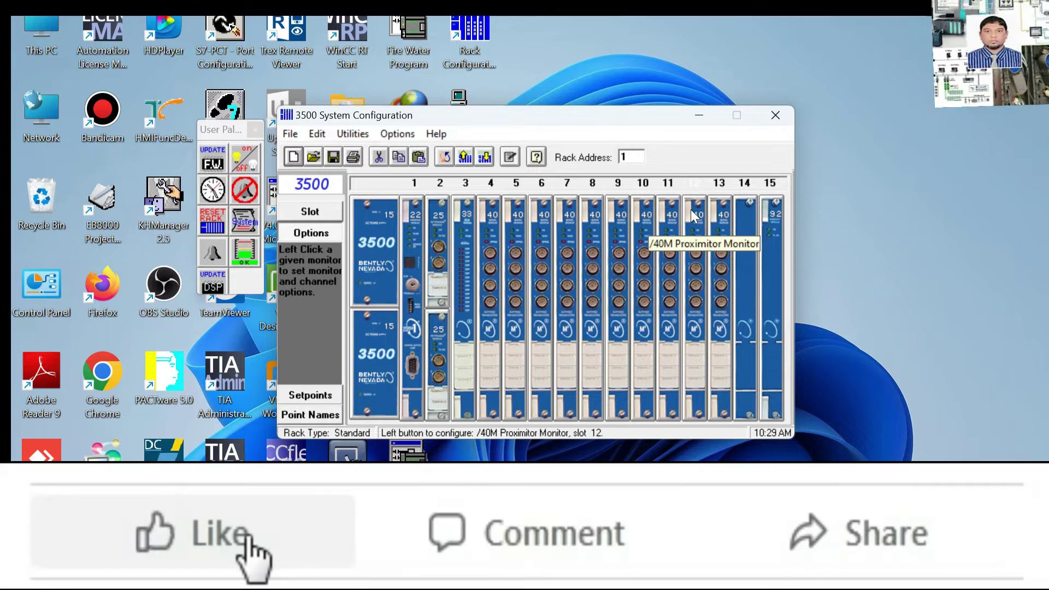
{"action": "right_click", "coordinate": [692, 211]}
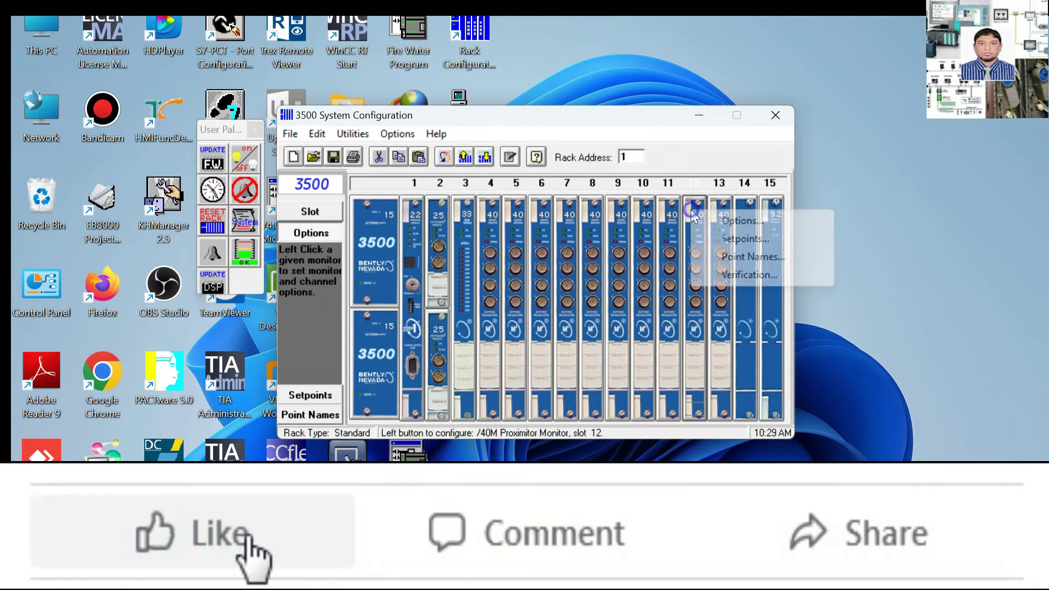
{"action": "left_click", "coordinate": [745, 275]}
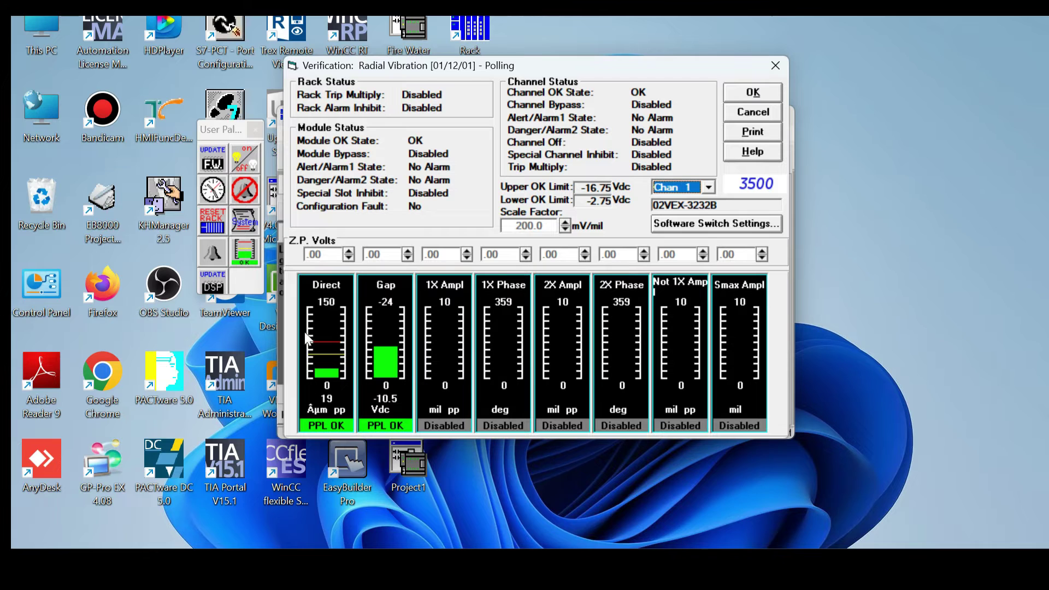
Step: Check the status and the Direct and Gap readings of channels 2, 3 and 4 in the slot 12 verification, and close it
{"action": "left_click", "coordinate": [708, 187]}
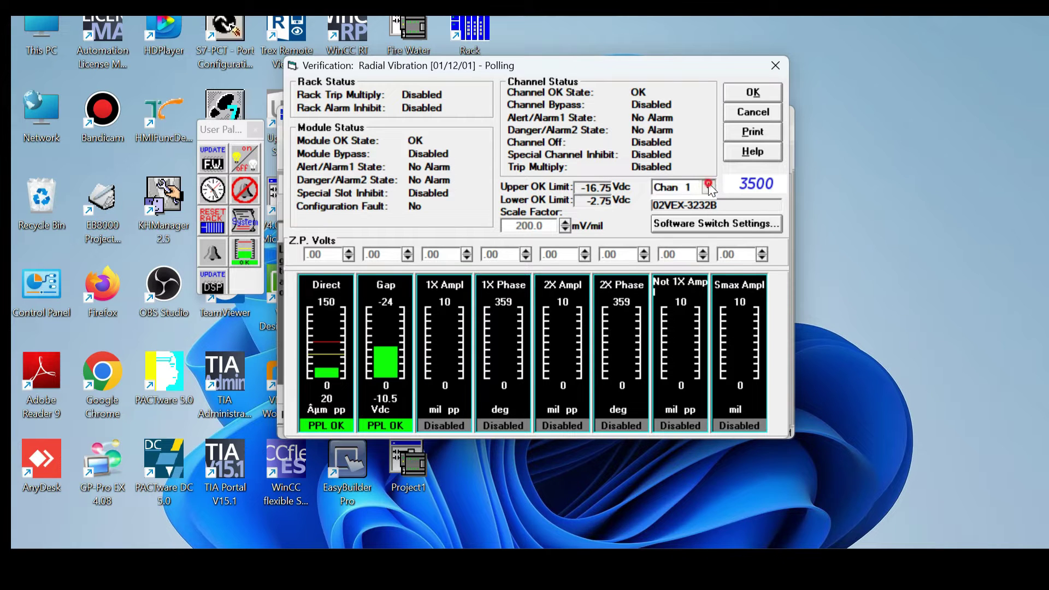
{"action": "left_click", "coordinate": [677, 213]}
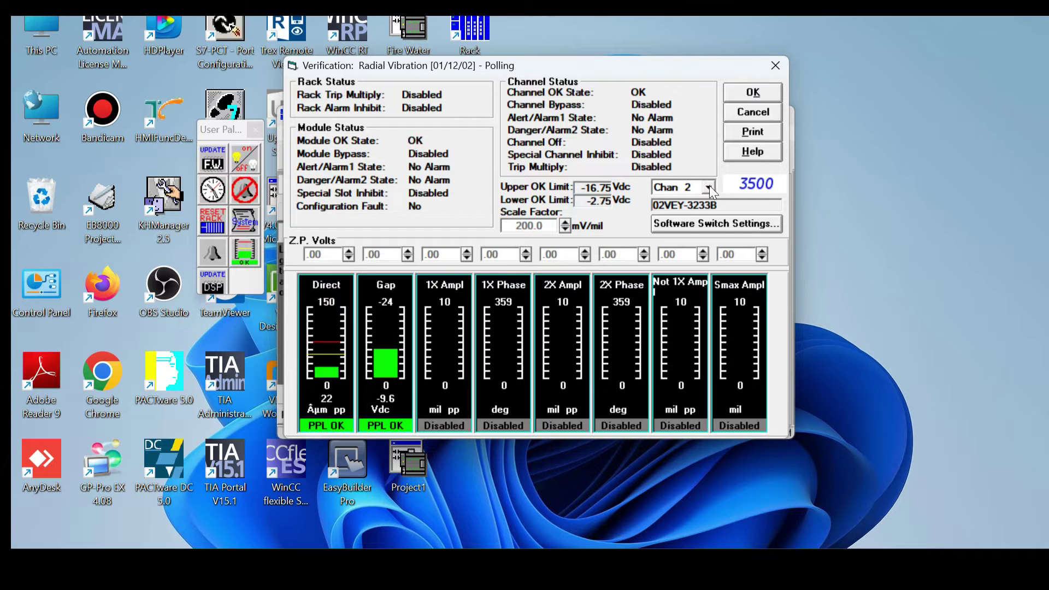
{"action": "left_click", "coordinate": [709, 187]}
{"action": "left_click", "coordinate": [689, 219]}
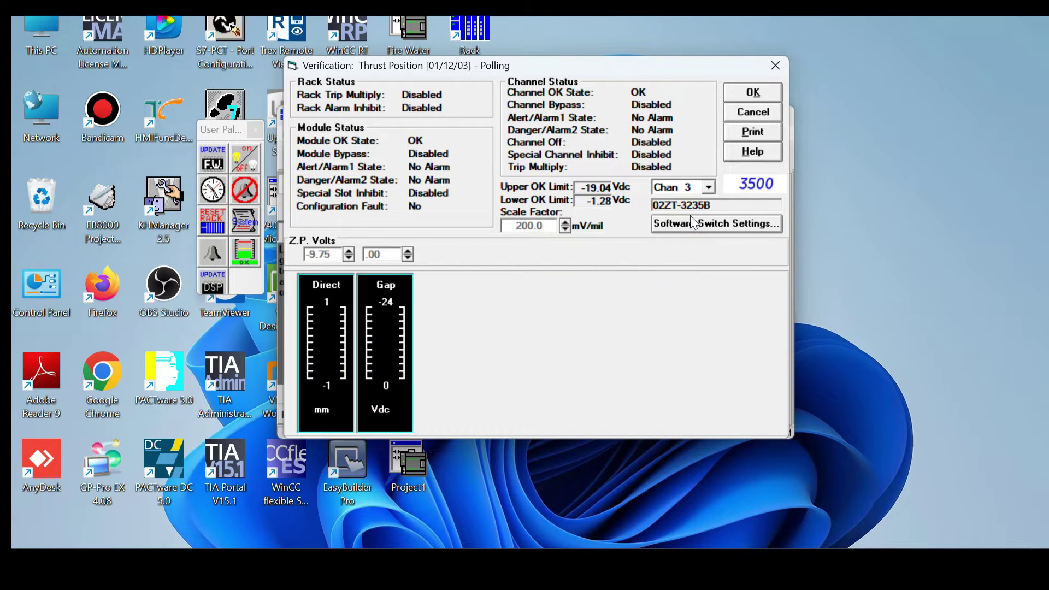
{"action": "left_click", "coordinate": [708, 187]}
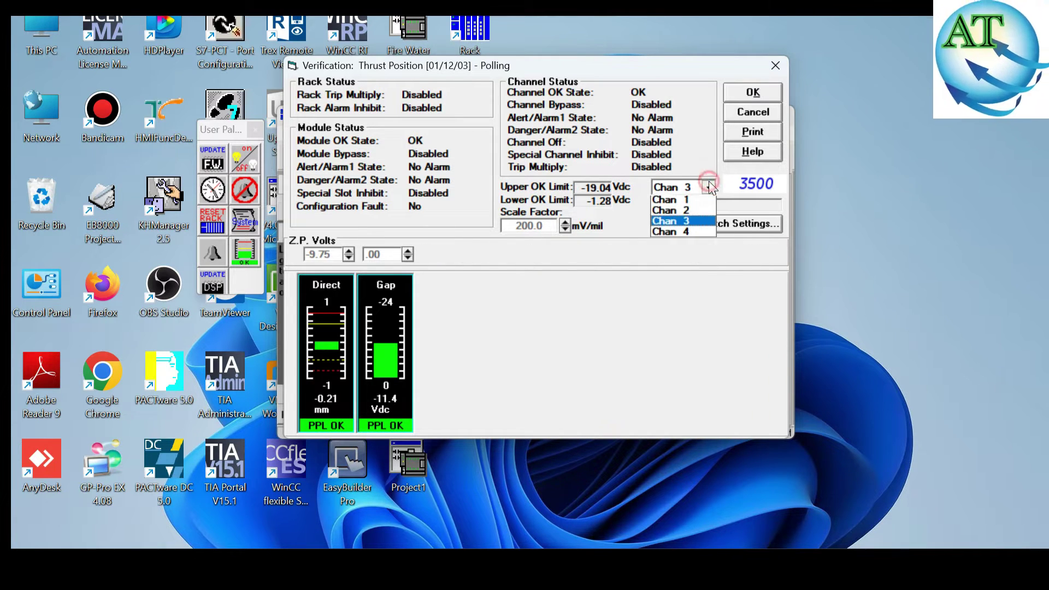
{"action": "left_click", "coordinate": [666, 234]}
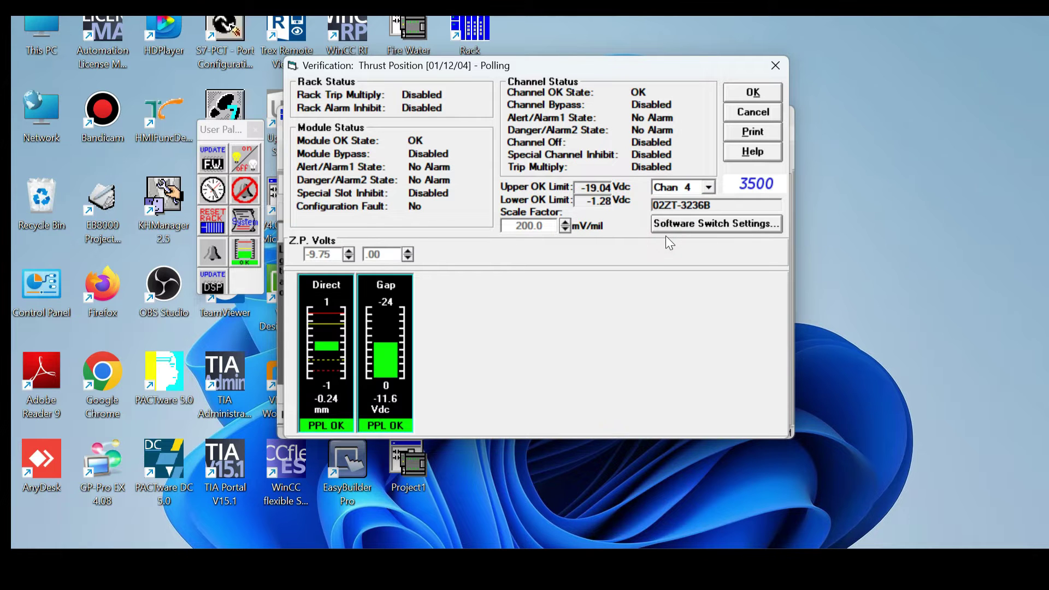
{"action": "left_click", "coordinate": [775, 67]}
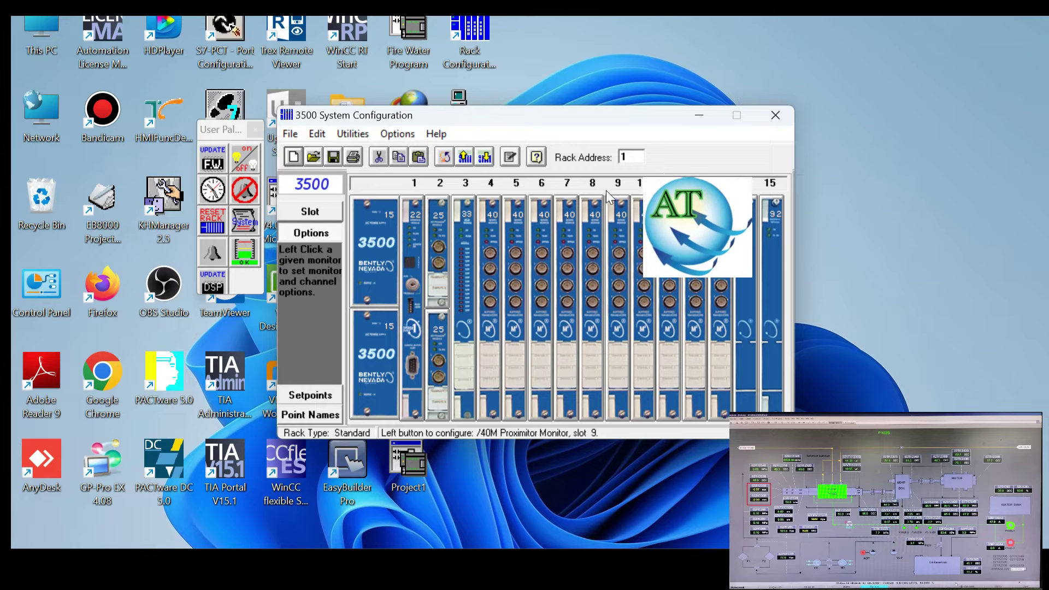
Step: Review the module and channel pair options of the slot 9 Proximitor Monitor, and its channel point names
{"action": "left_click", "coordinate": [620, 253]}
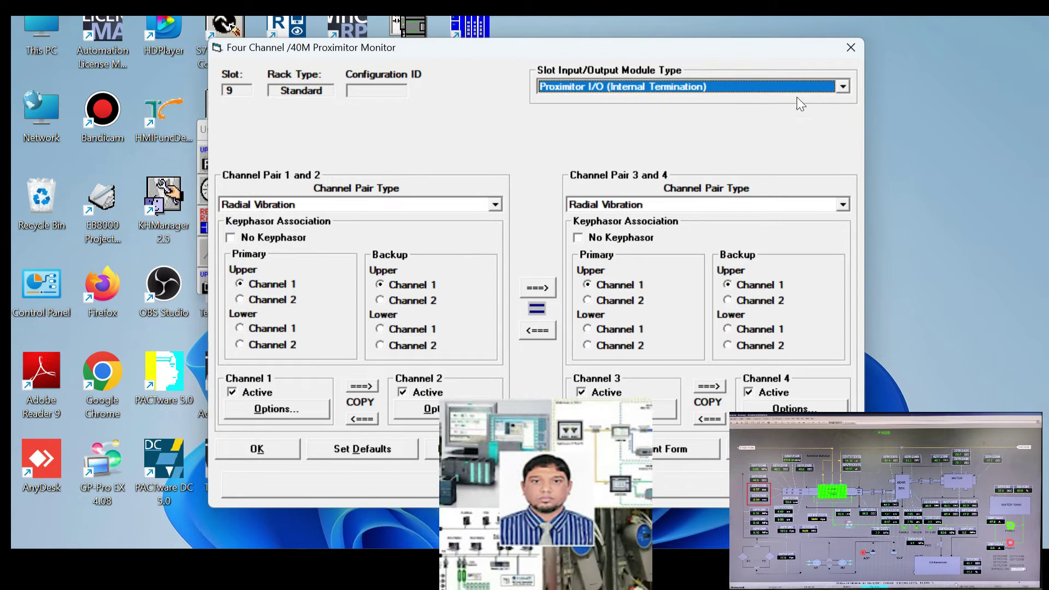
{"action": "left_click", "coordinate": [850, 47]}
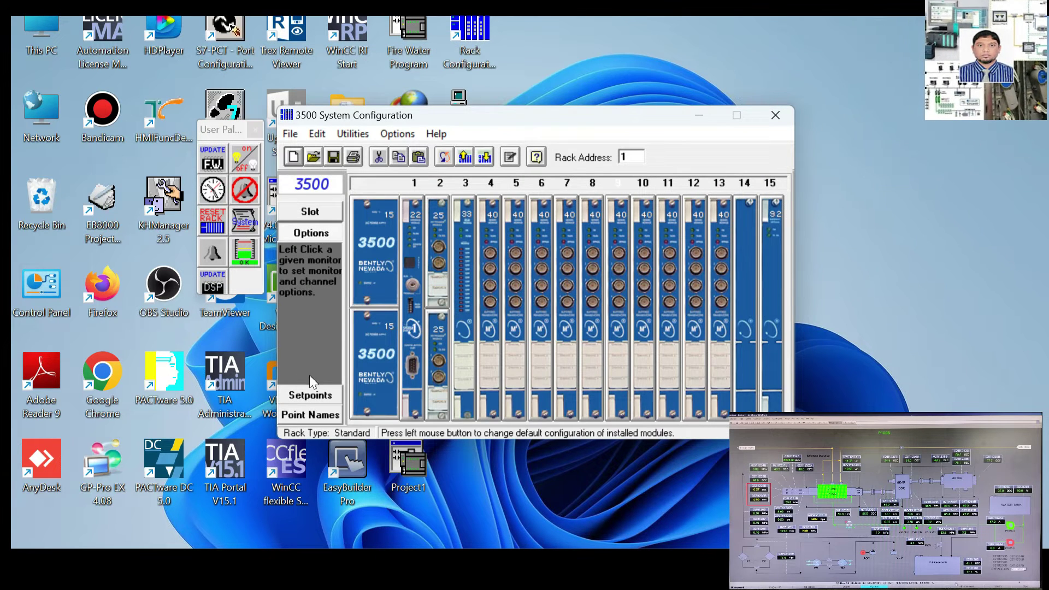
{"action": "left_click", "coordinate": [305, 414]}
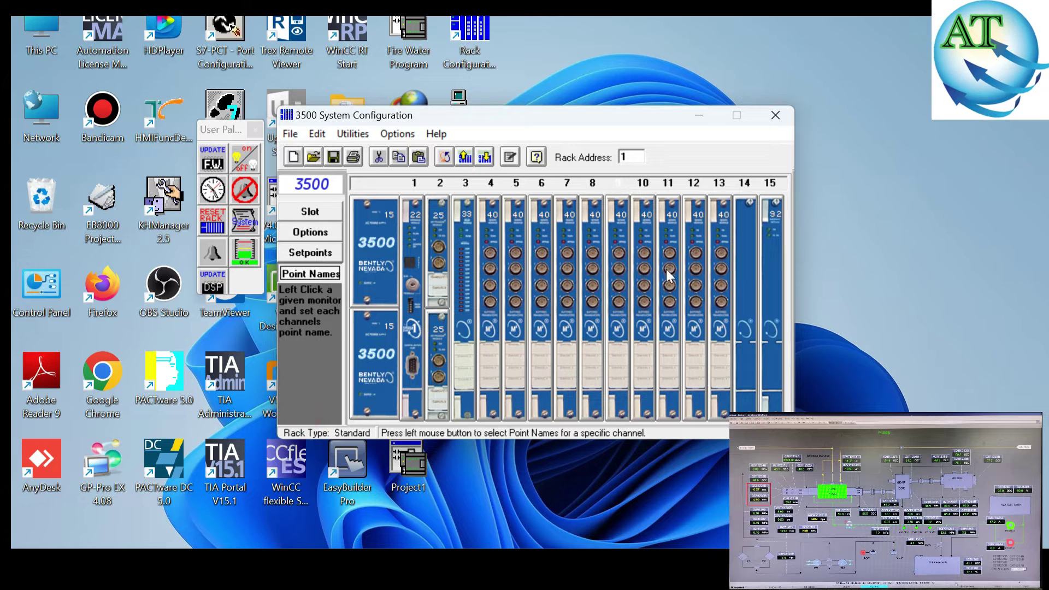
{"action": "left_click", "coordinate": [619, 239]}
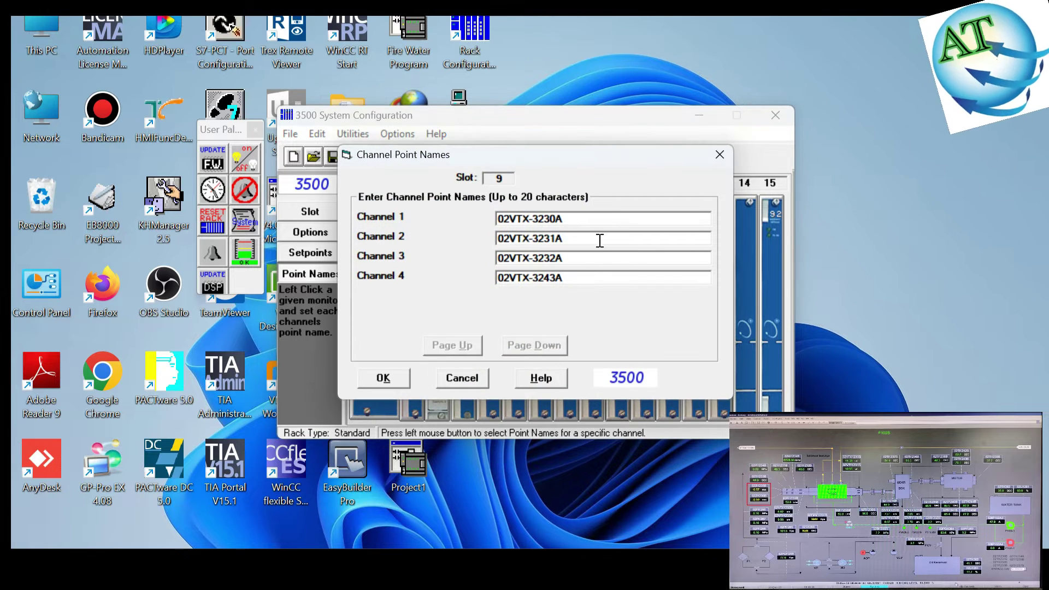
{"action": "left_click", "coordinate": [717, 153]}
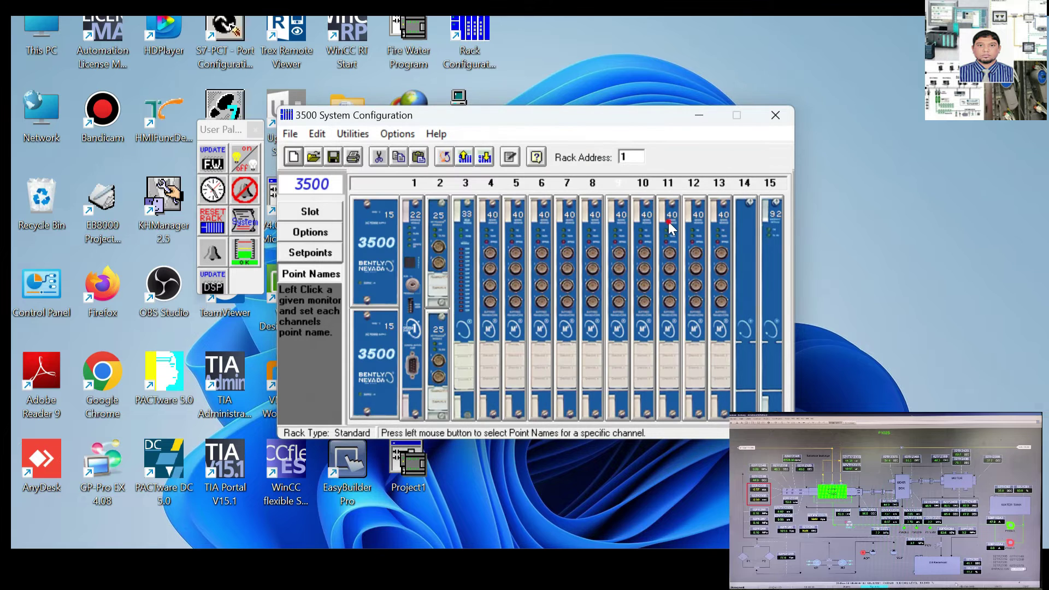
Step: Look through the channel point names of the monitors in slots 11, 12 and 13
{"action": "left_click", "coordinate": [670, 225]}
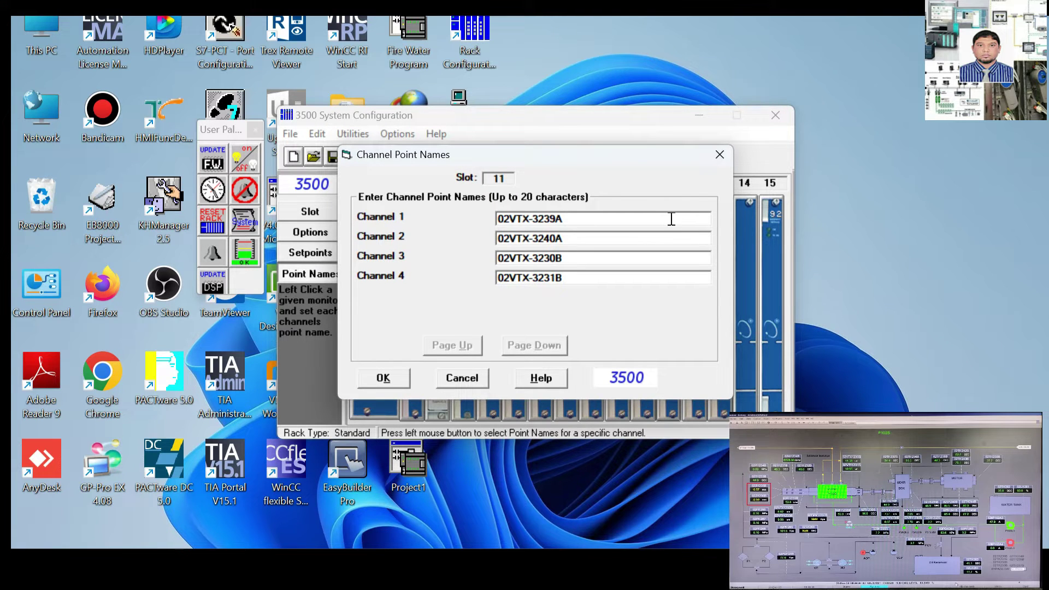
{"action": "left_click", "coordinate": [720, 154]}
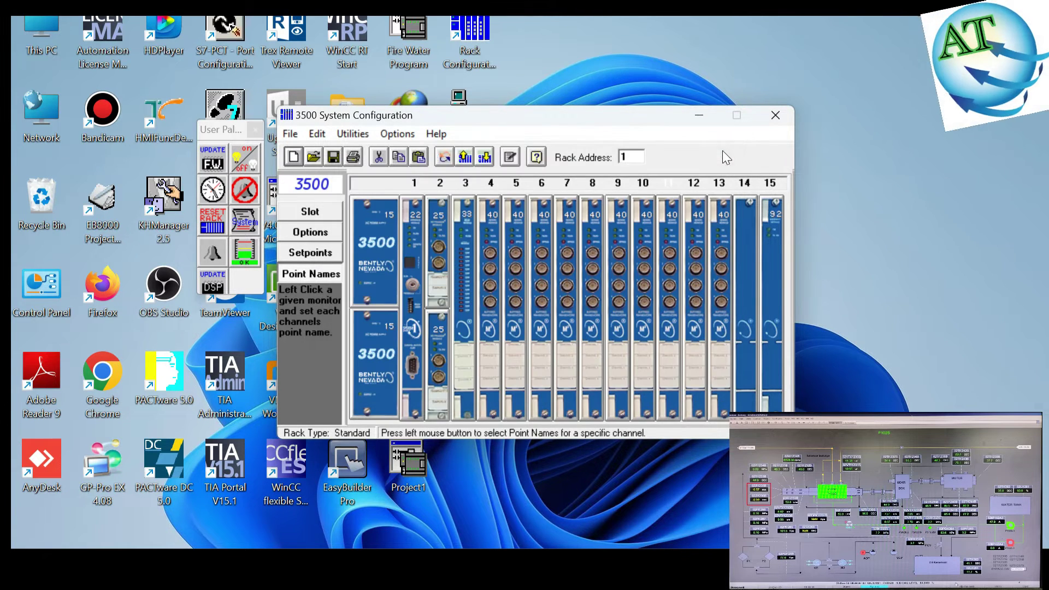
{"action": "left_click", "coordinate": [701, 227]}
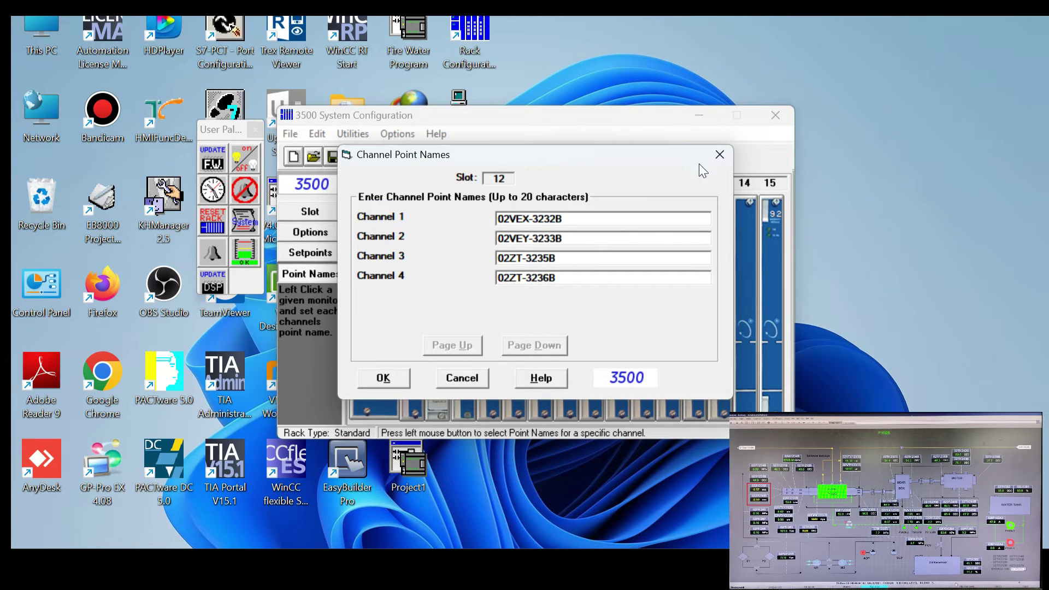
{"action": "left_click", "coordinate": [722, 156]}
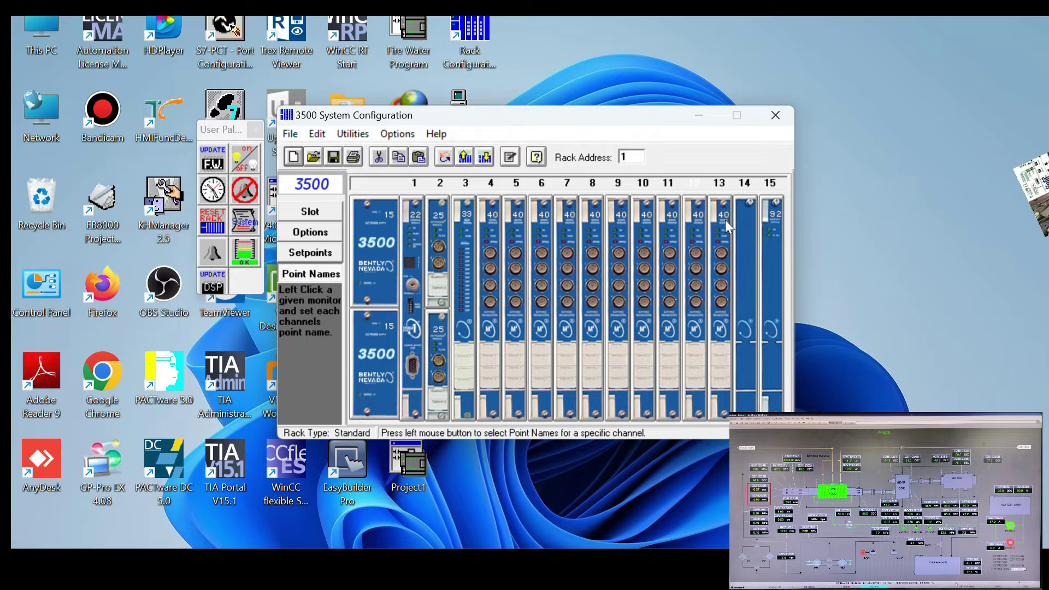
{"action": "left_click", "coordinate": [726, 219]}
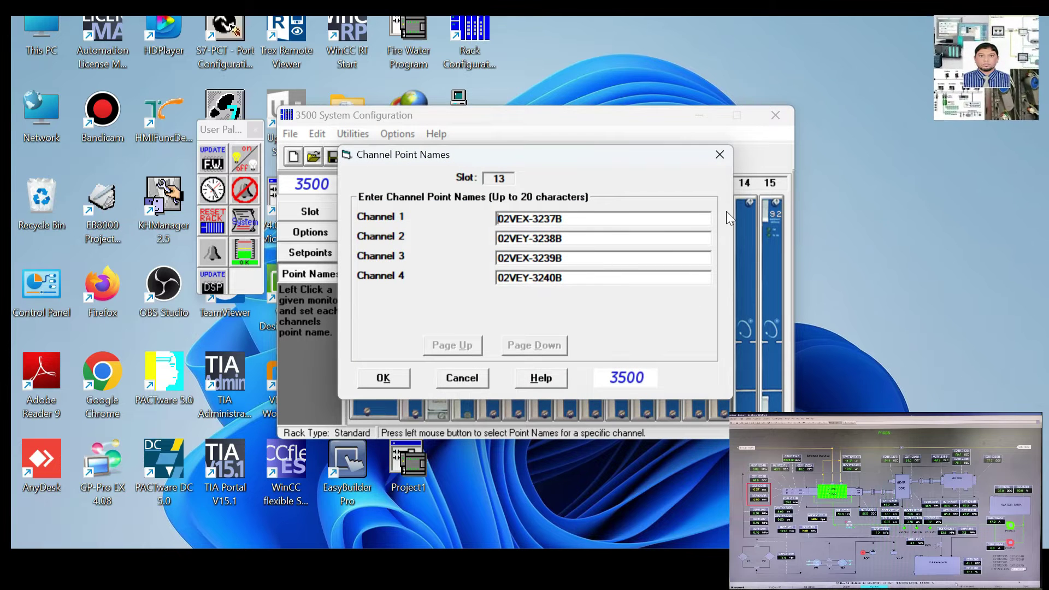
{"action": "left_click", "coordinate": [715, 153]}
Step: Compare the channel point names of the monitors in slots 8 and 9
{"action": "left_click", "coordinate": [585, 221]}
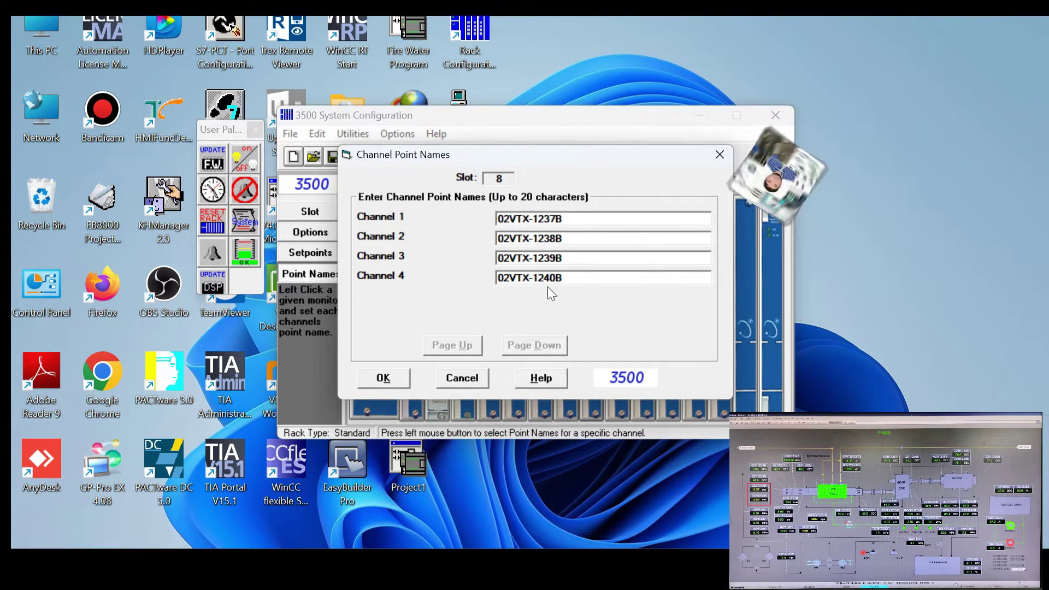
{"action": "left_click", "coordinate": [719, 155]}
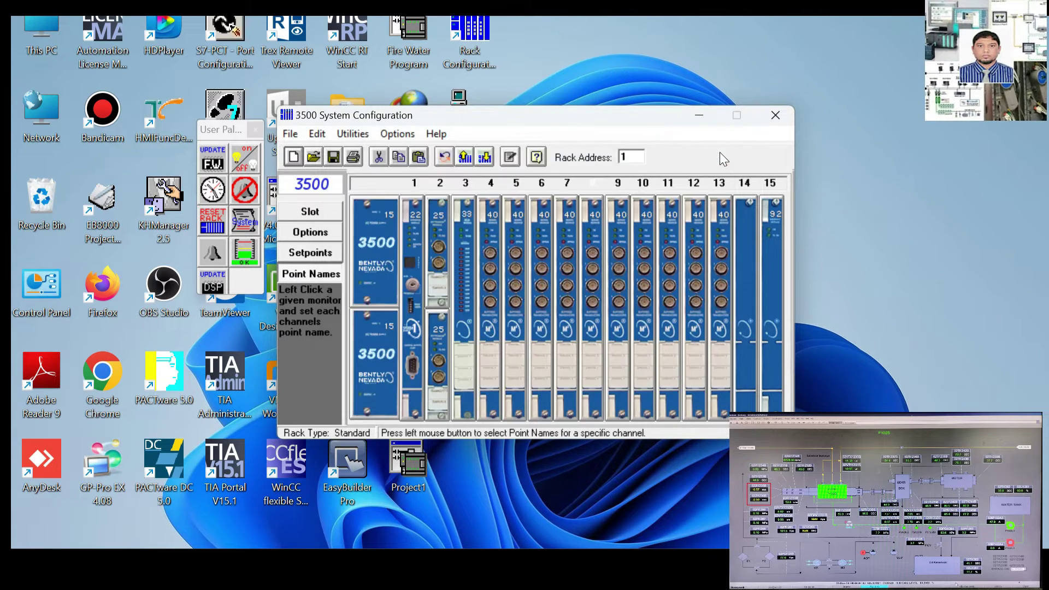
{"action": "left_click", "coordinate": [622, 233]}
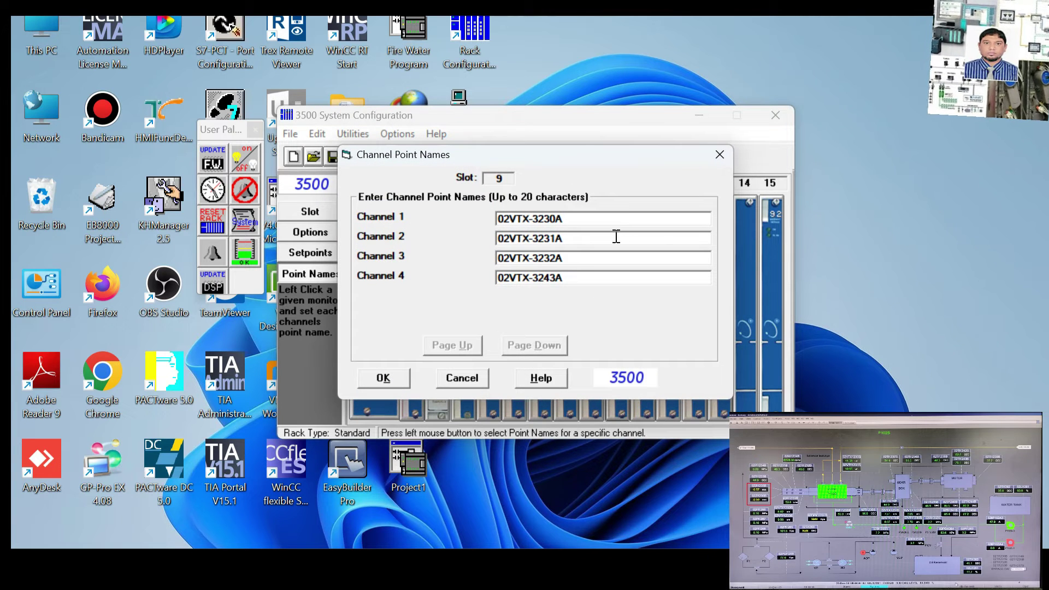
{"action": "left_click", "coordinate": [719, 160]}
Step: Read the channel point names of the monitors in slots 4, 5 and 6, closing each list without changes
{"action": "left_click", "coordinate": [495, 235]}
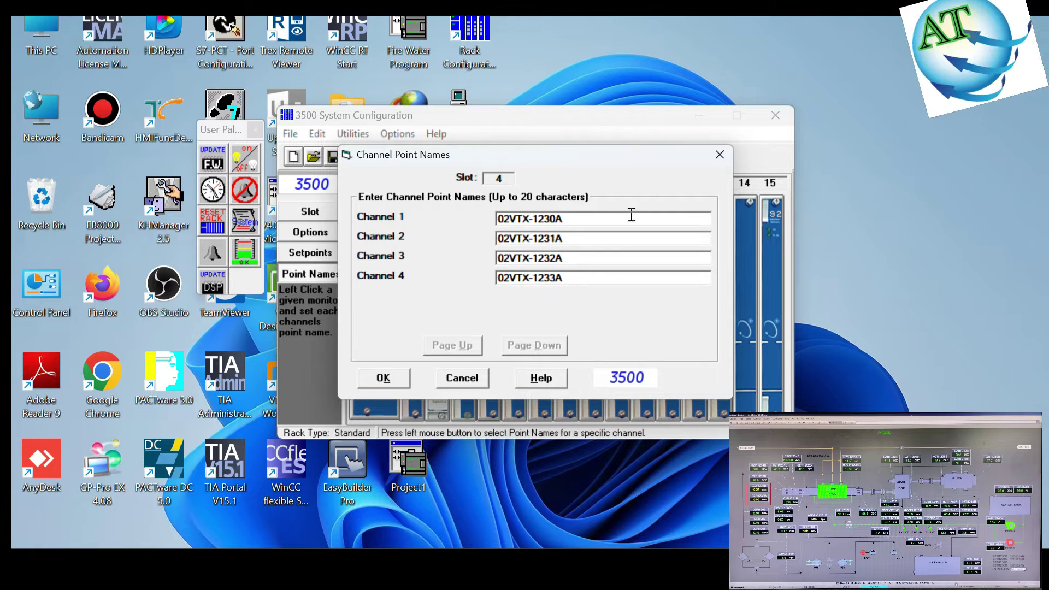
{"action": "left_click", "coordinate": [719, 155]}
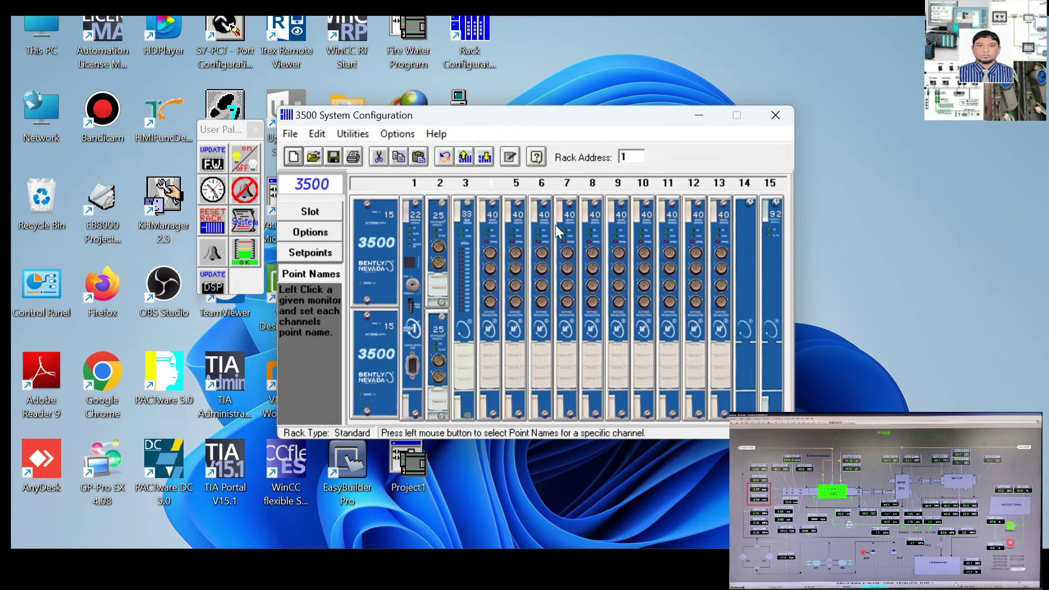
{"action": "left_click", "coordinate": [521, 227]}
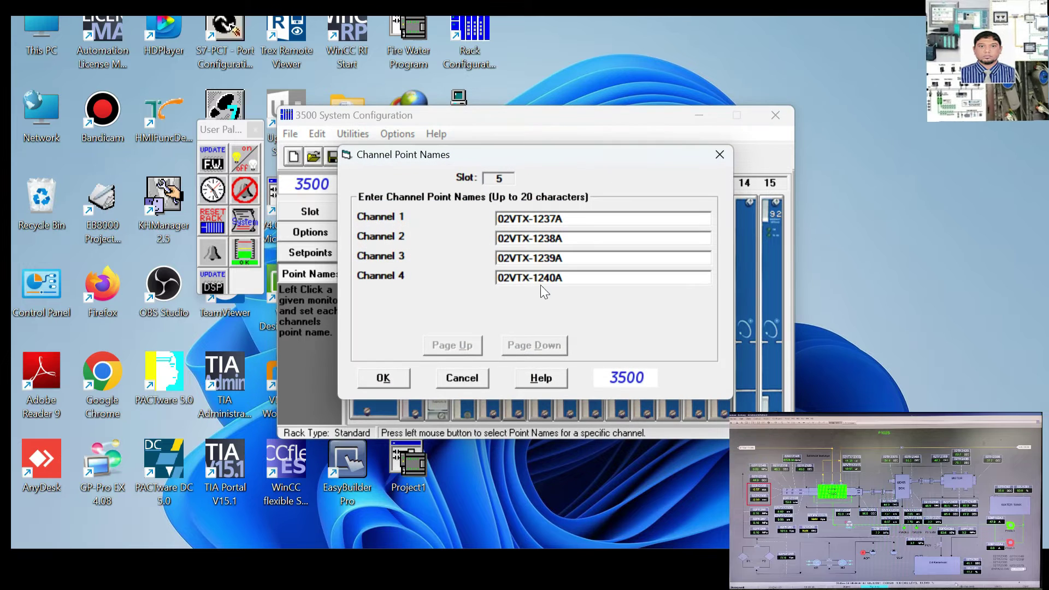
{"action": "left_click", "coordinate": [713, 157]}
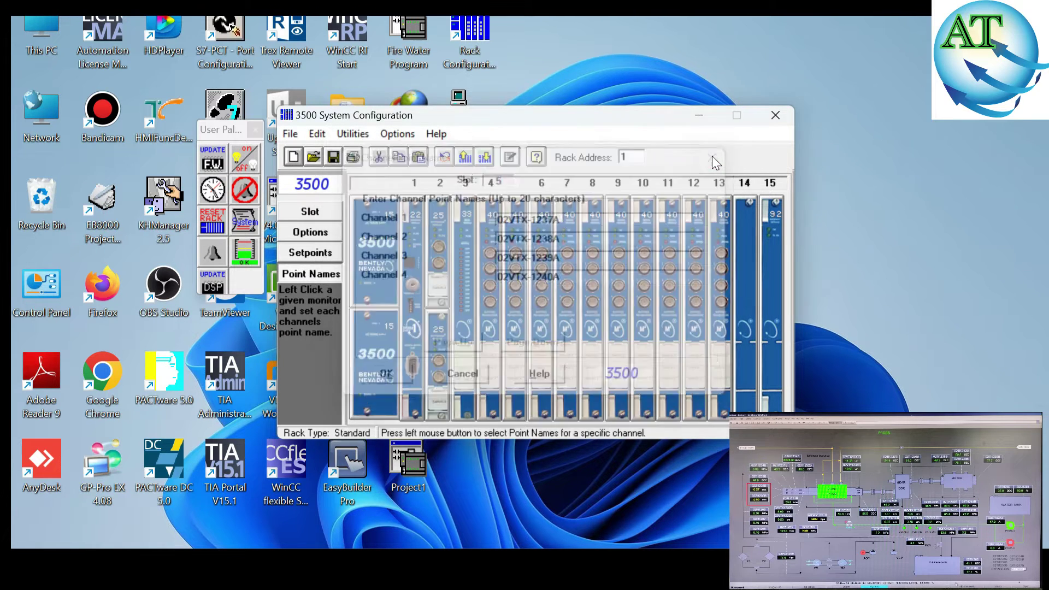
{"action": "left_click", "coordinate": [541, 224]}
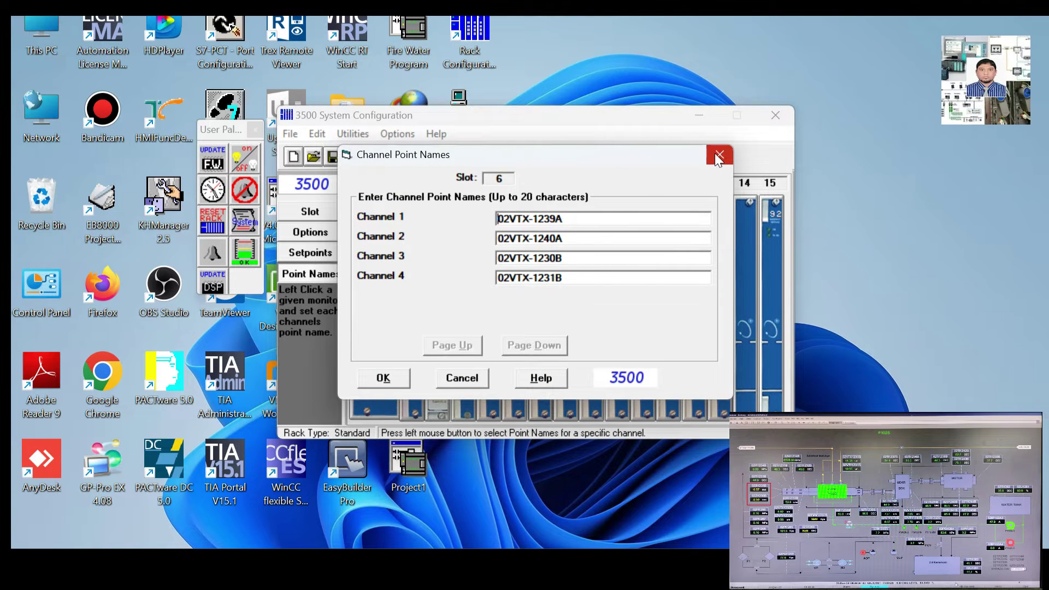
{"action": "left_click", "coordinate": [715, 156]}
Step: Review the channel pair types and Keyphasor association in the options of the slot 6 Proximitor Monitor
{"action": "left_click", "coordinate": [310, 232]}
{"action": "left_click", "coordinate": [547, 226]}
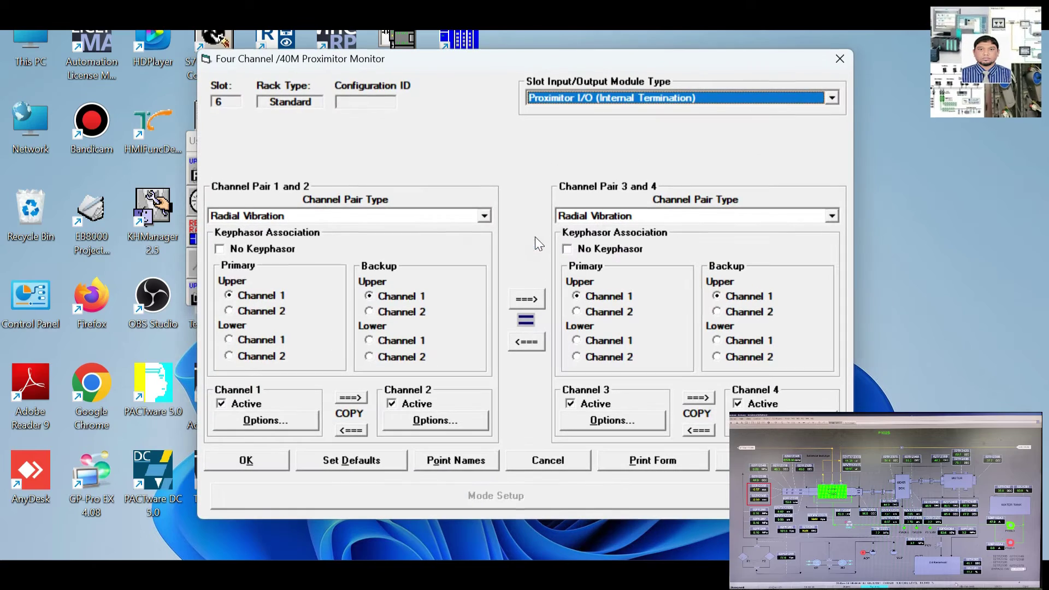
{"action": "left_click", "coordinate": [840, 57]}
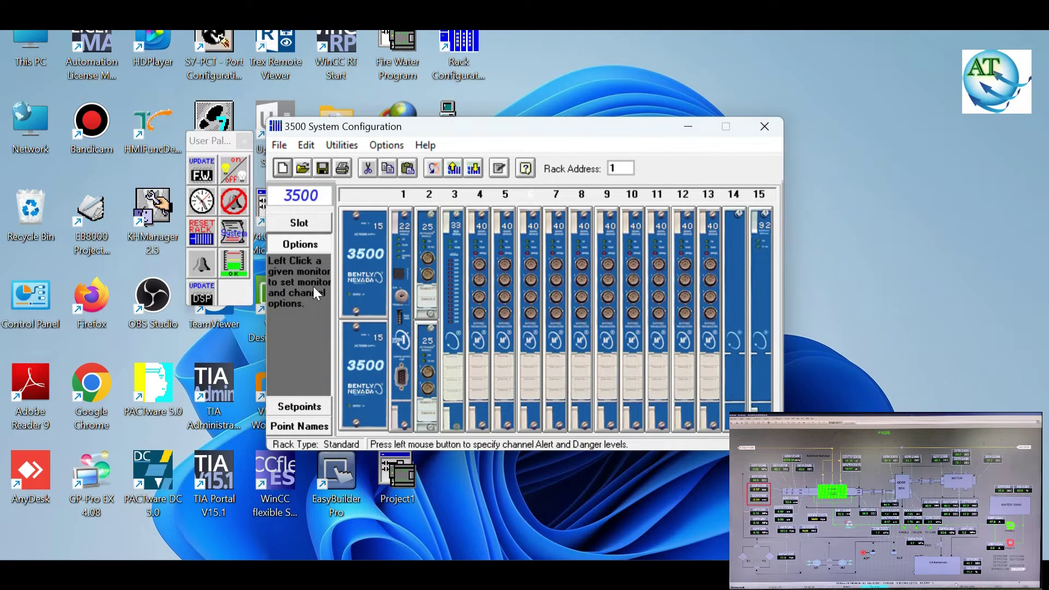
Step: Review the channel point names of slots 6 and 7, accepting each list as it is
{"action": "left_click", "coordinate": [290, 425]}
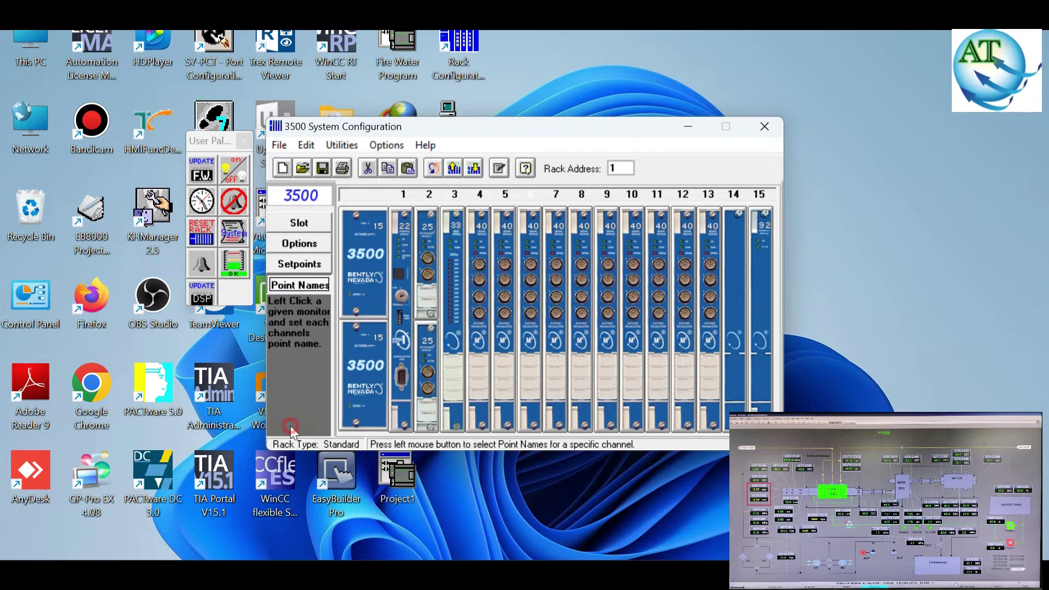
{"action": "left_click", "coordinate": [526, 224]}
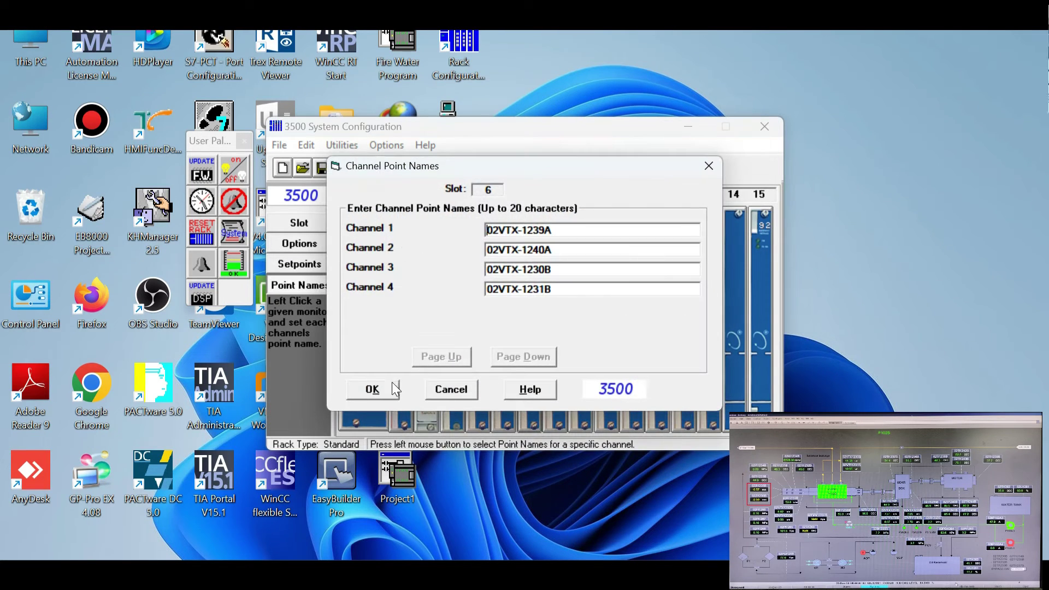
{"action": "left_click", "coordinate": [370, 390]}
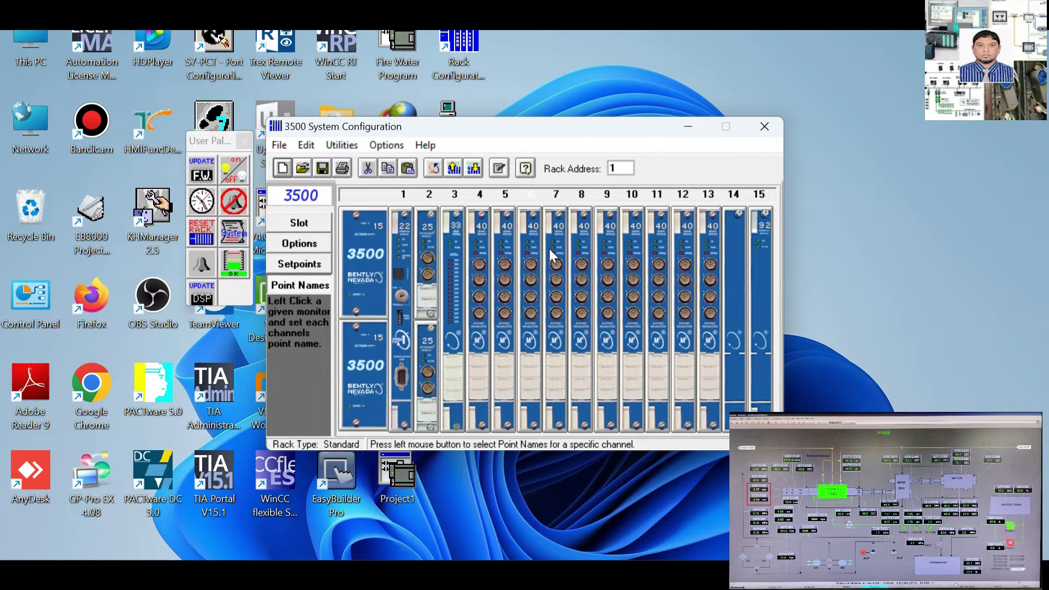
{"action": "left_click", "coordinate": [553, 244]}
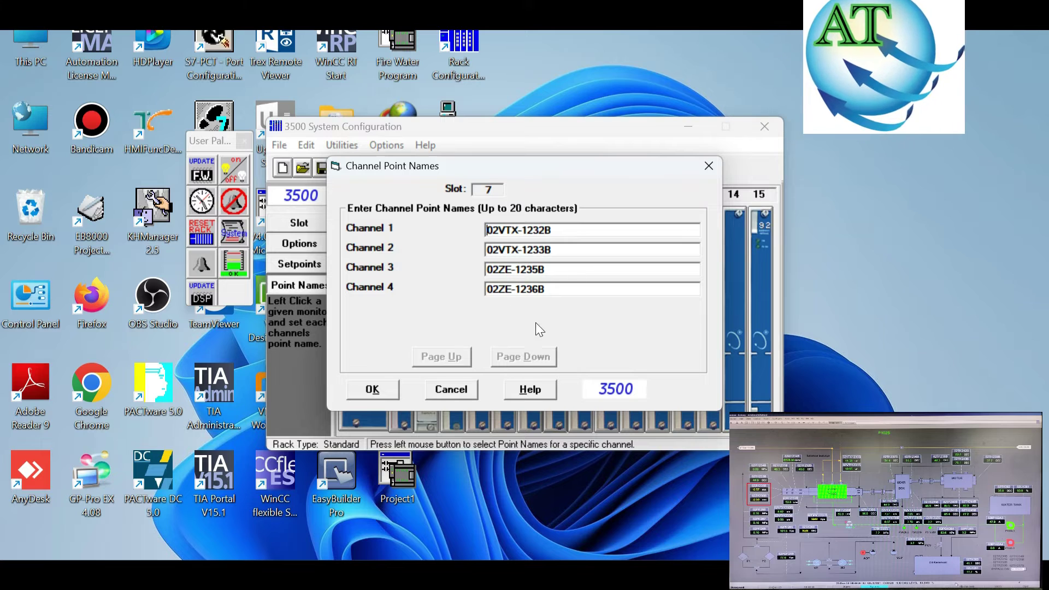
{"action": "left_click", "coordinate": [374, 389]}
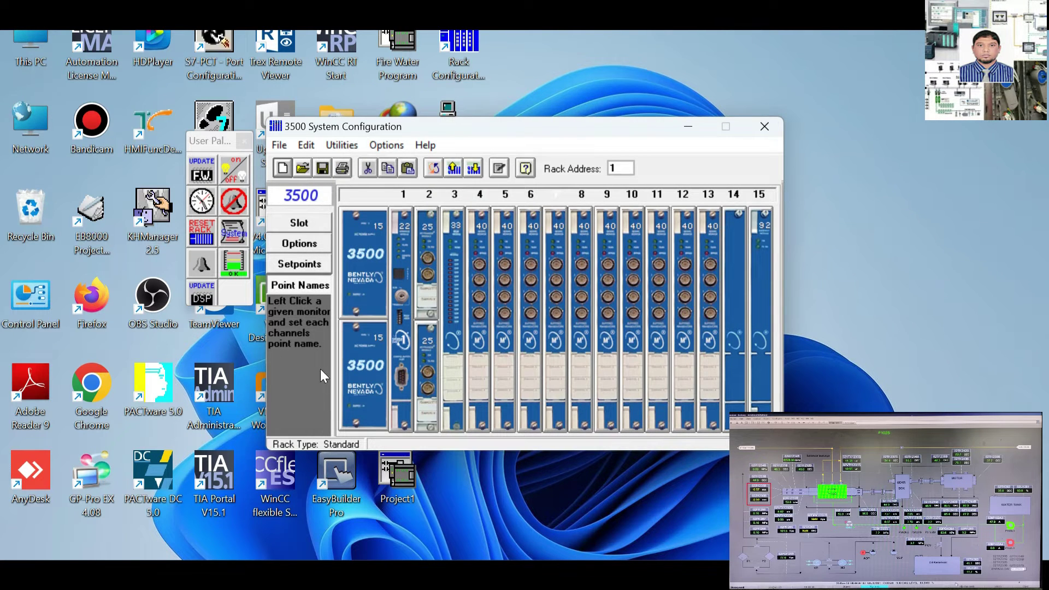
Step: Examine the channel pair types set in the options of the slot 7 Proximitor Monitor, and close them without changes
{"action": "left_click", "coordinate": [303, 237]}
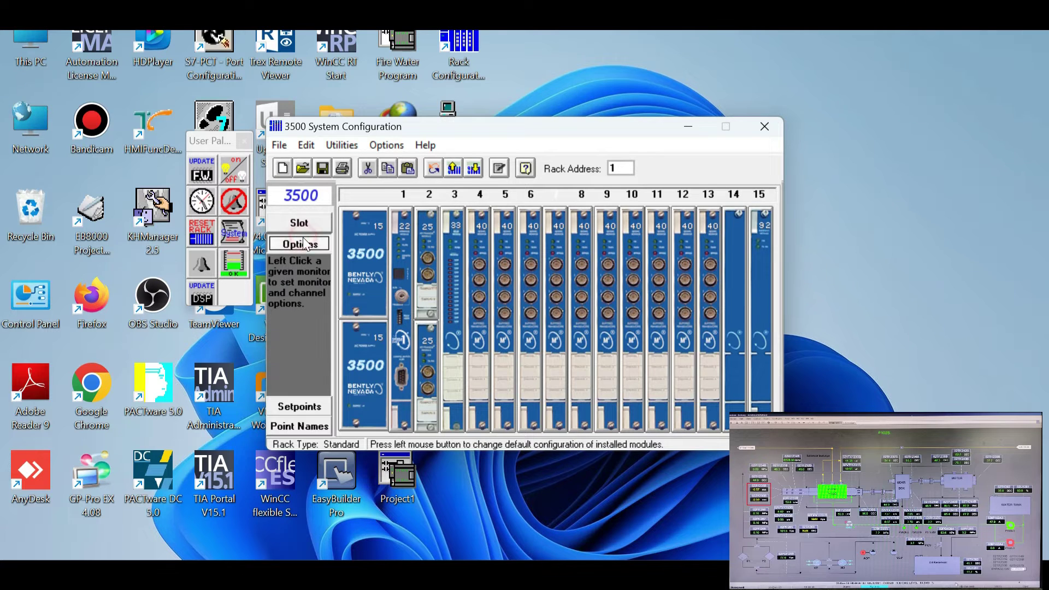
{"action": "left_click", "coordinate": [559, 227]}
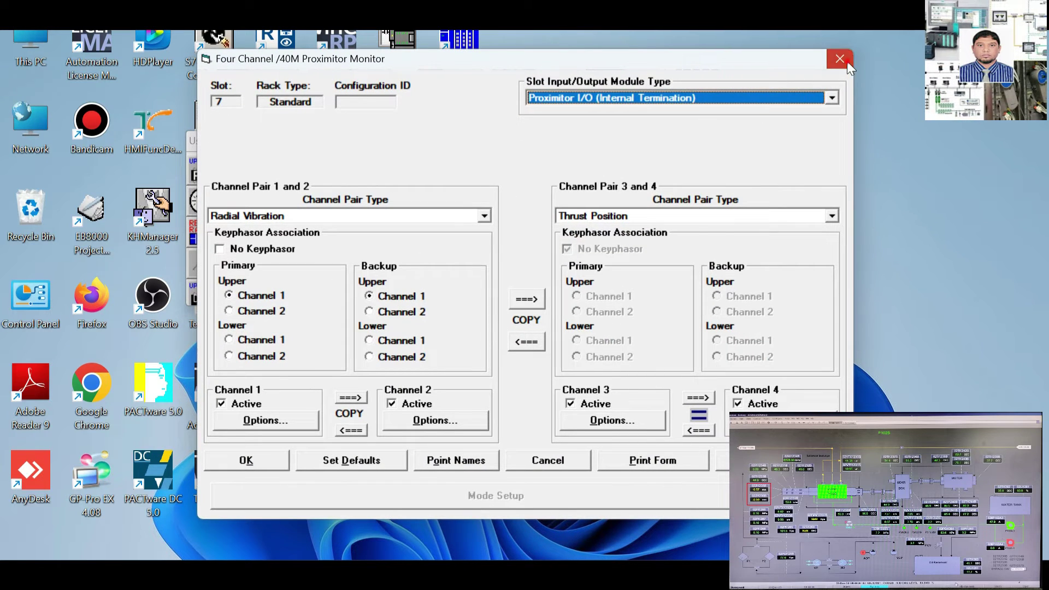
{"action": "left_click", "coordinate": [847, 61]}
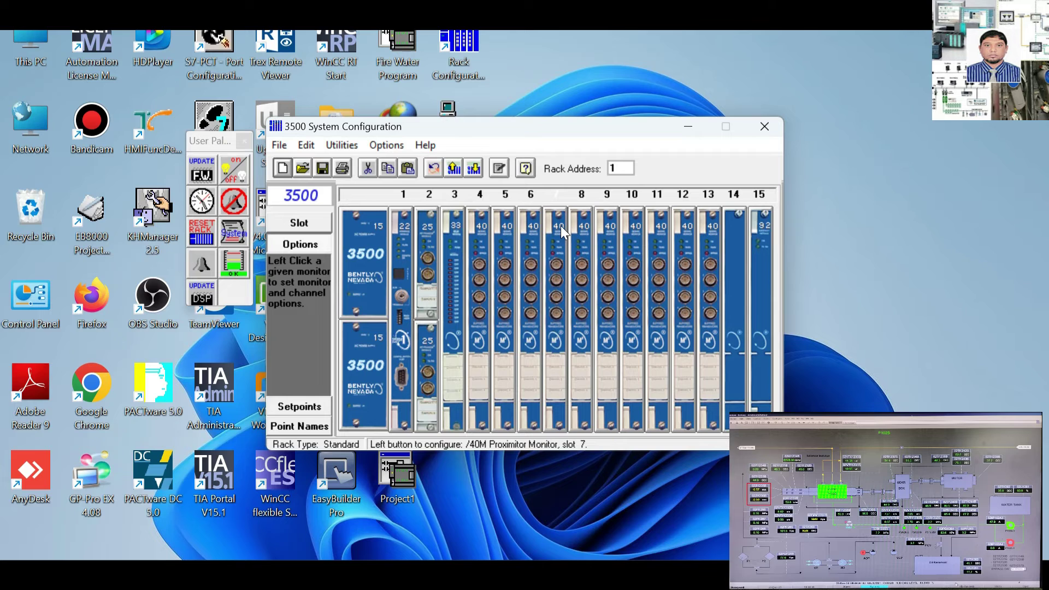
Step: Verify the live channel status and bar graph readings of slot 7 channels 1, 3 and 4, and close the verification
{"action": "right_click", "coordinate": [561, 225]}
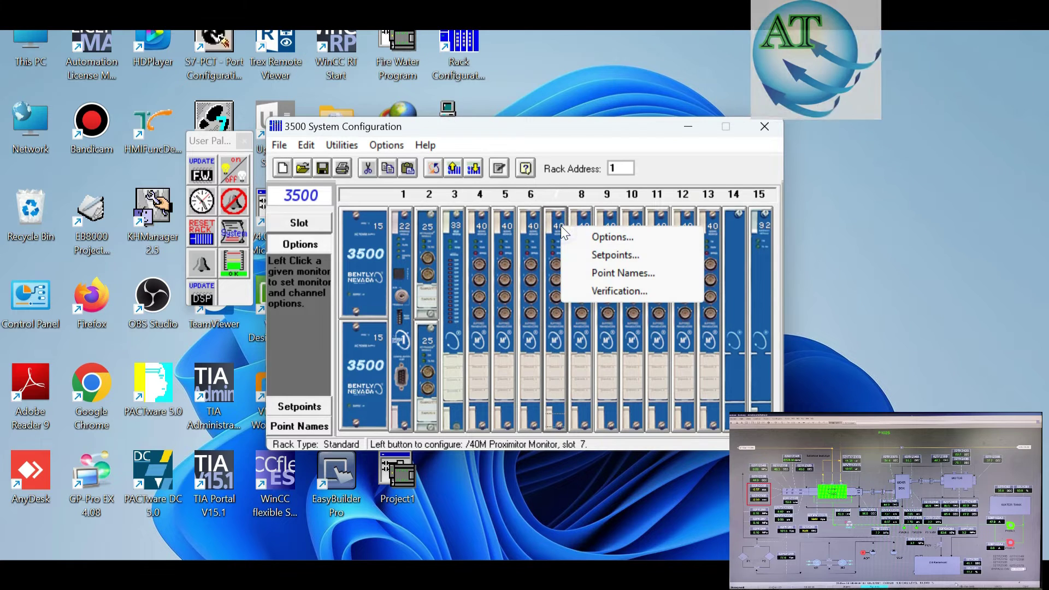
{"action": "left_click", "coordinate": [605, 291]}
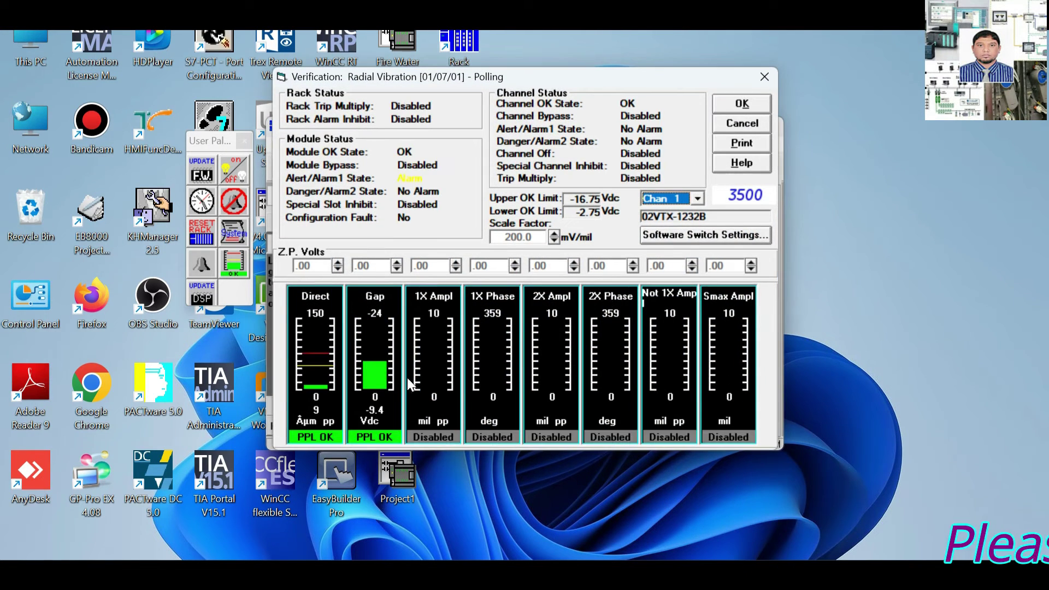
{"action": "left_click", "coordinate": [698, 200]}
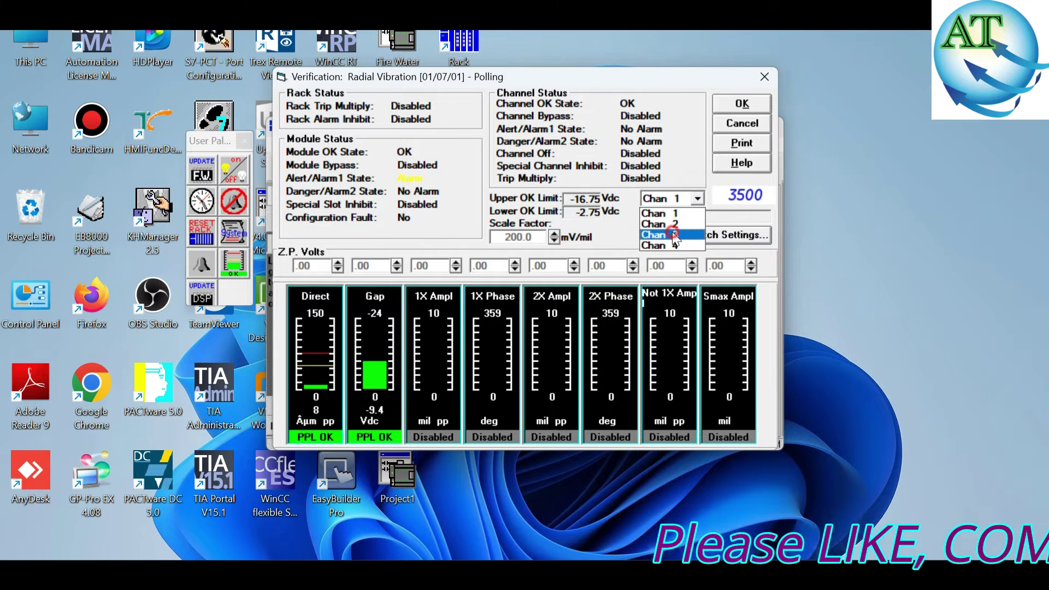
{"action": "left_click", "coordinate": [673, 235]}
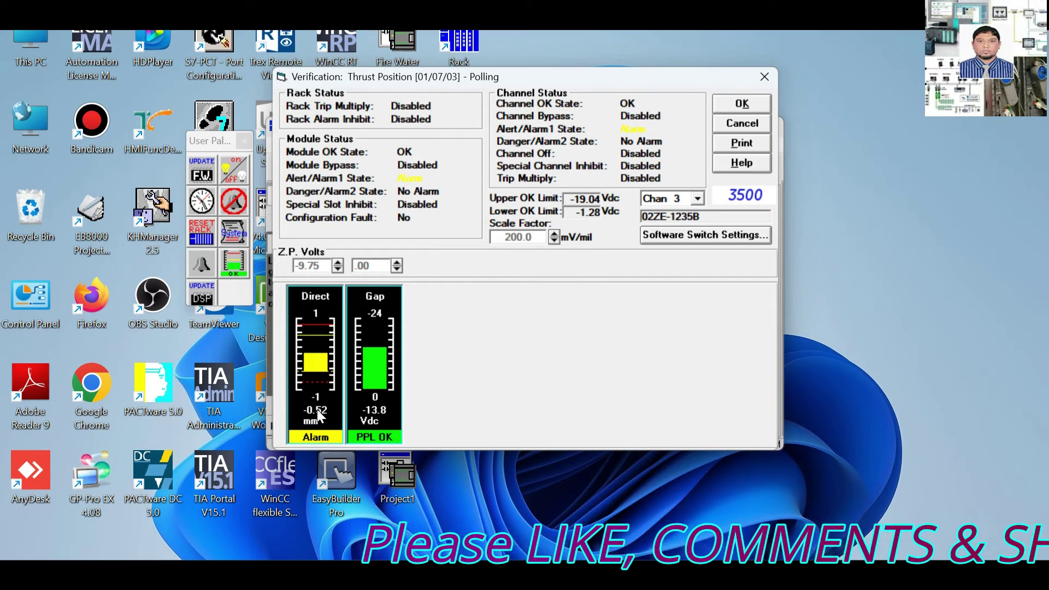
{"action": "left_click", "coordinate": [697, 200]}
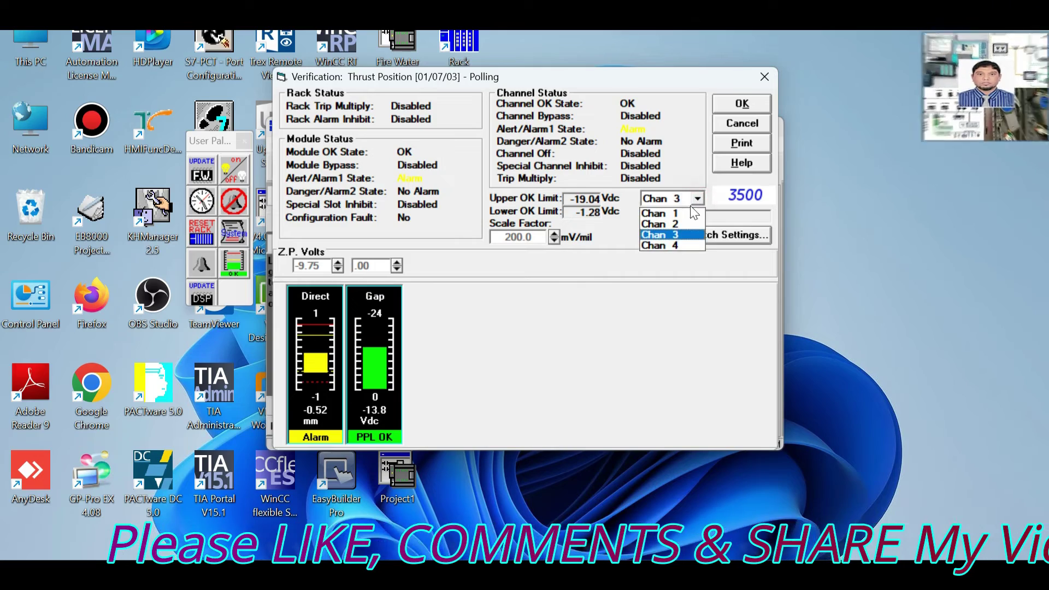
{"action": "left_click", "coordinate": [687, 247]}
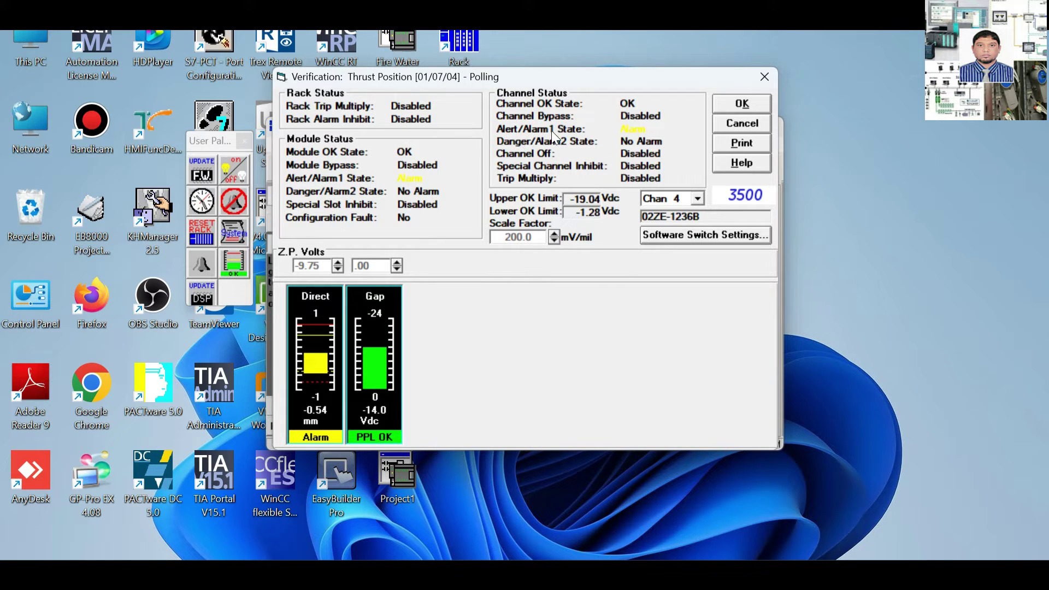
{"action": "left_click", "coordinate": [739, 102]}
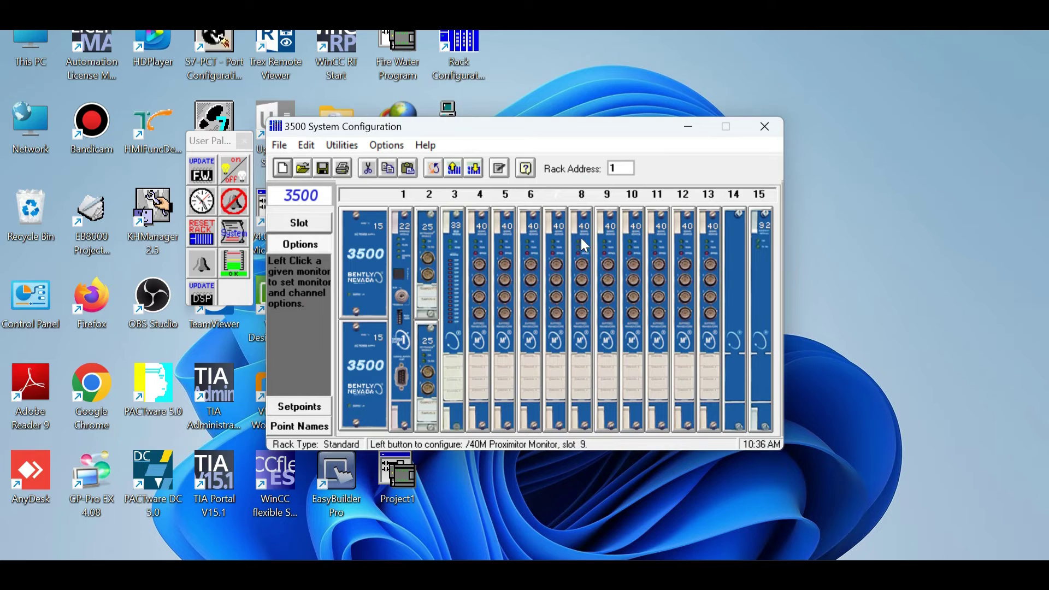
Step: Review the alert and danger setpoints of slot 7 channels 1, 3 and 4, and exit without saving changes
{"action": "left_click", "coordinate": [305, 408]}
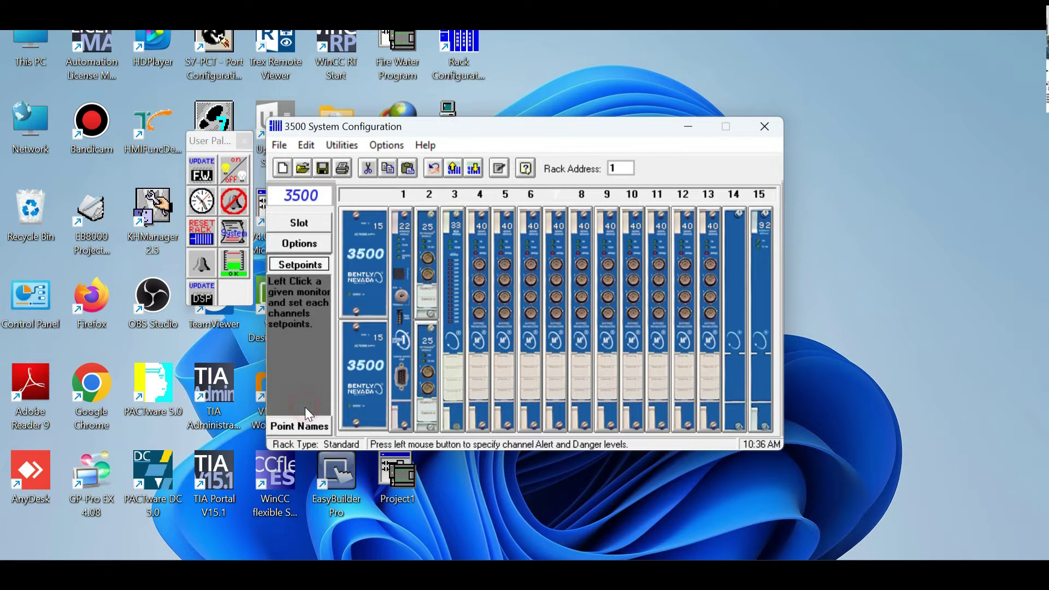
{"action": "left_click", "coordinate": [558, 251]}
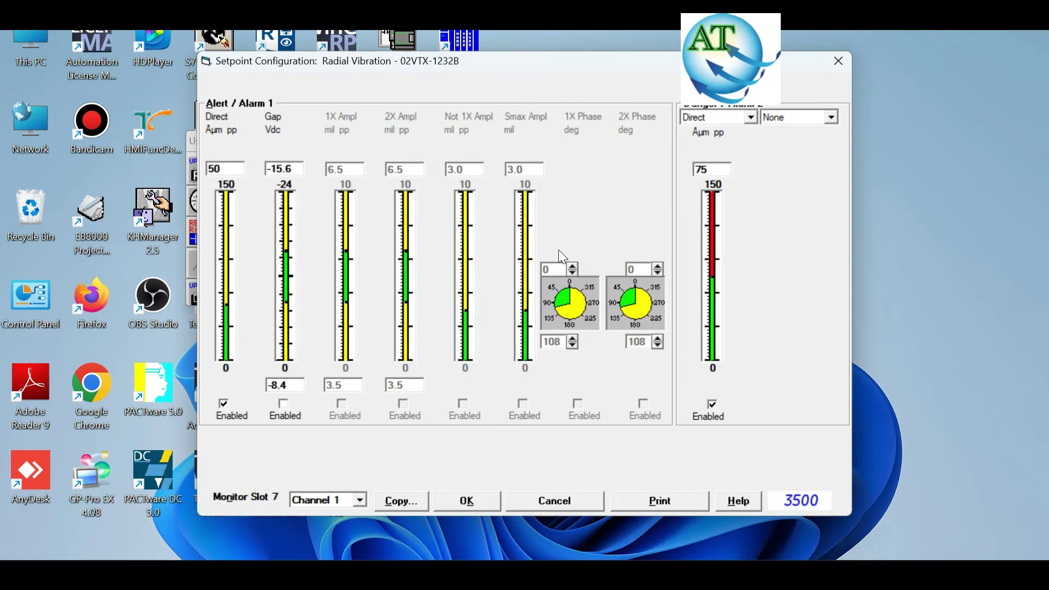
{"action": "left_click", "coordinate": [358, 499]}
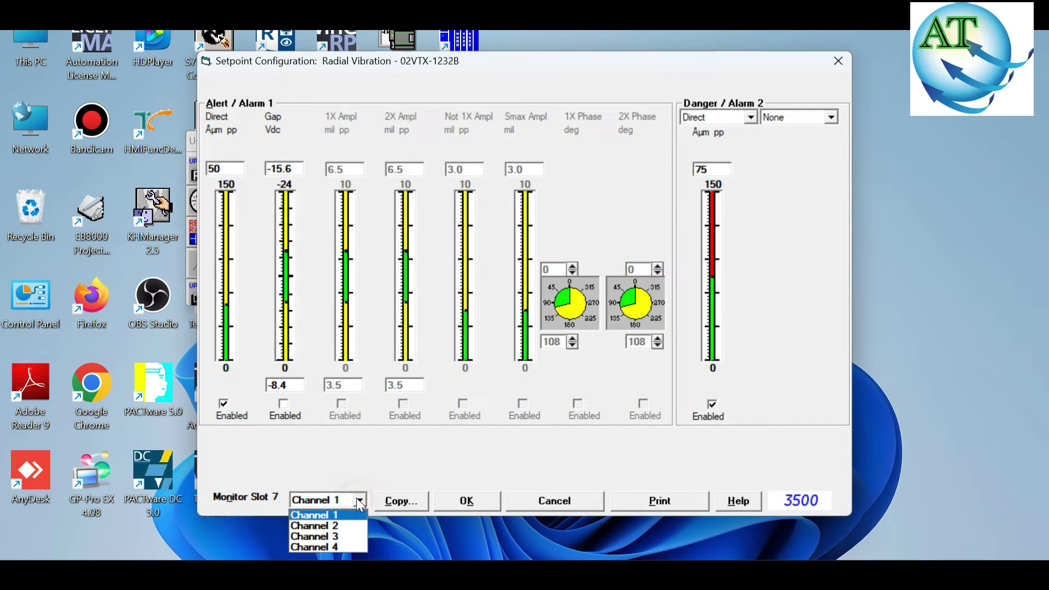
{"action": "left_click", "coordinate": [307, 537]}
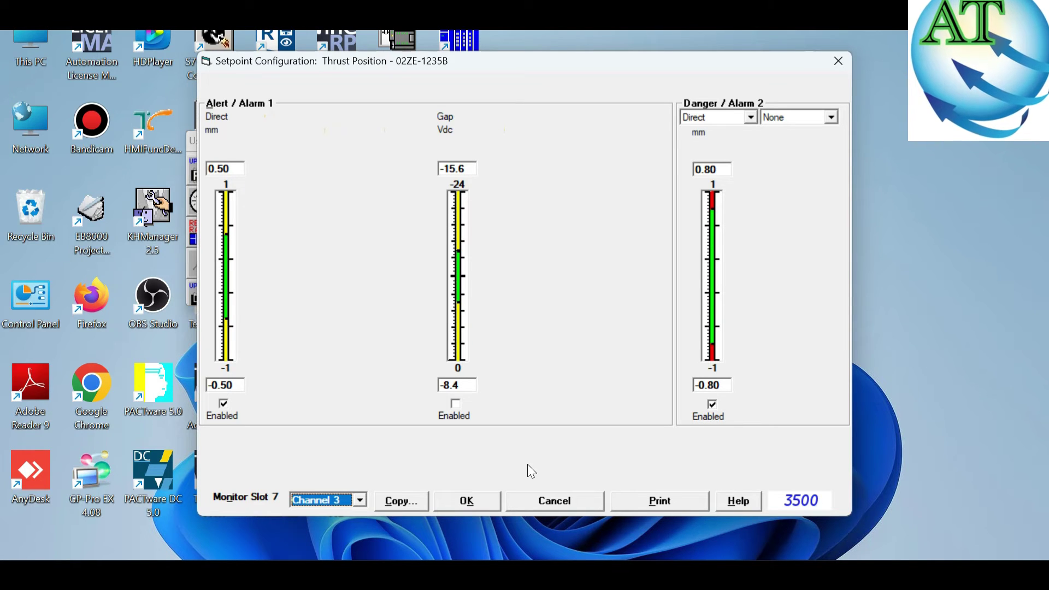
{"action": "left_click", "coordinate": [364, 503]}
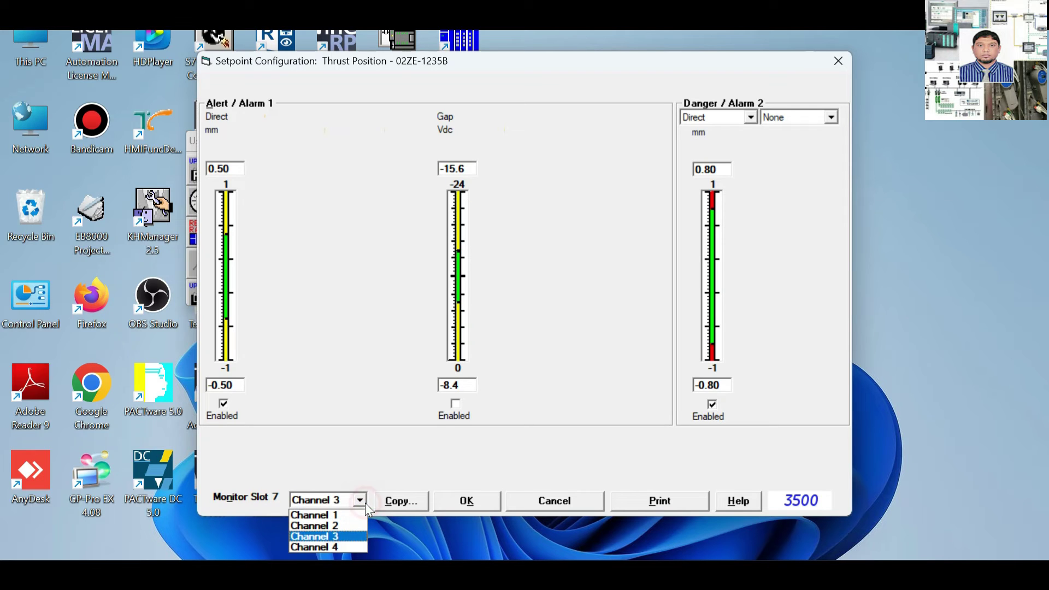
{"action": "left_click", "coordinate": [342, 546]}
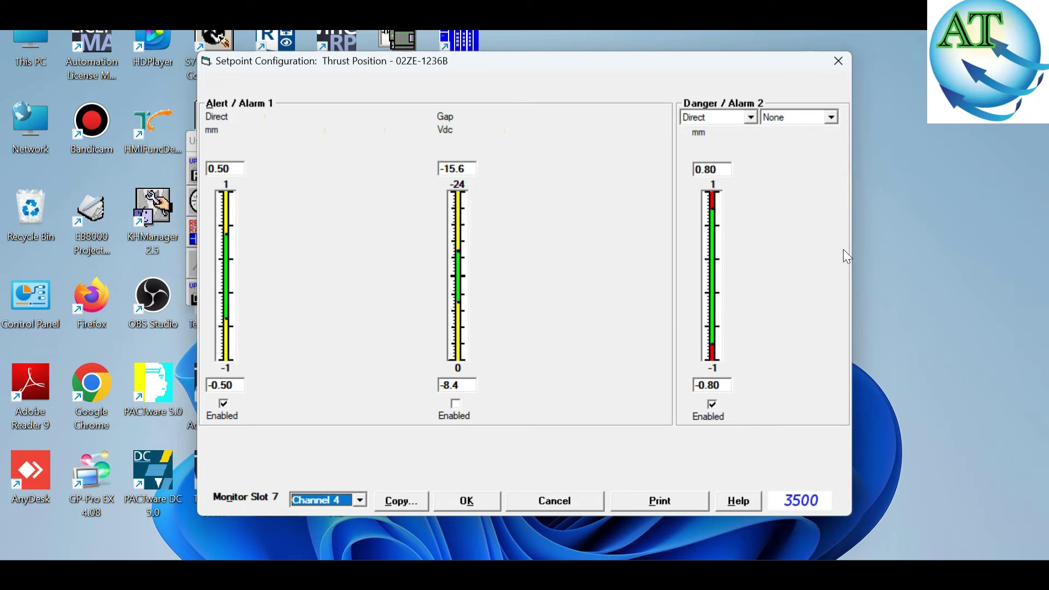
{"action": "left_click", "coordinate": [837, 61]}
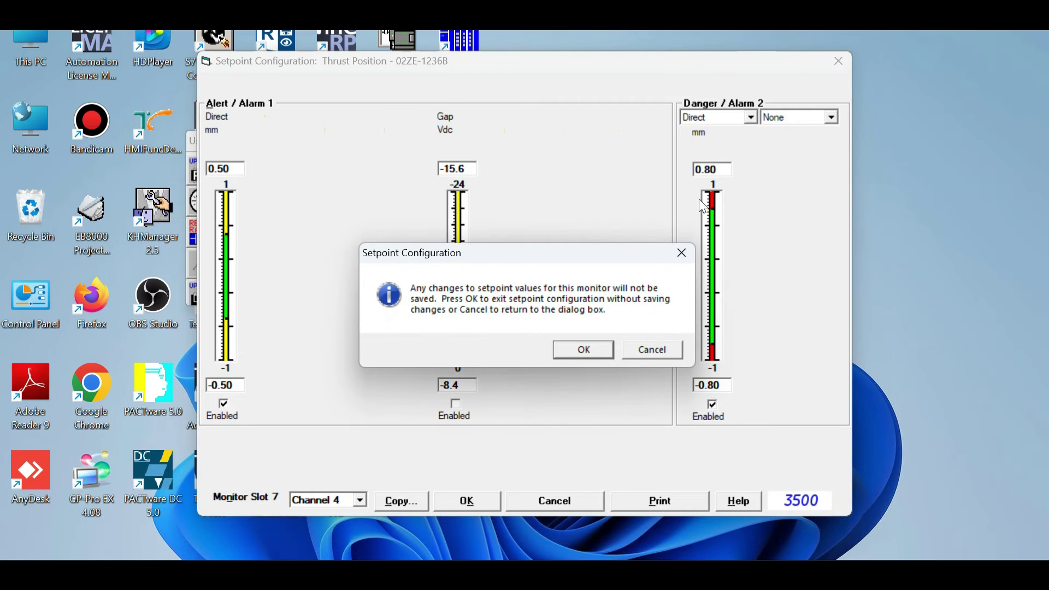
{"action": "left_click", "coordinate": [593, 352]}
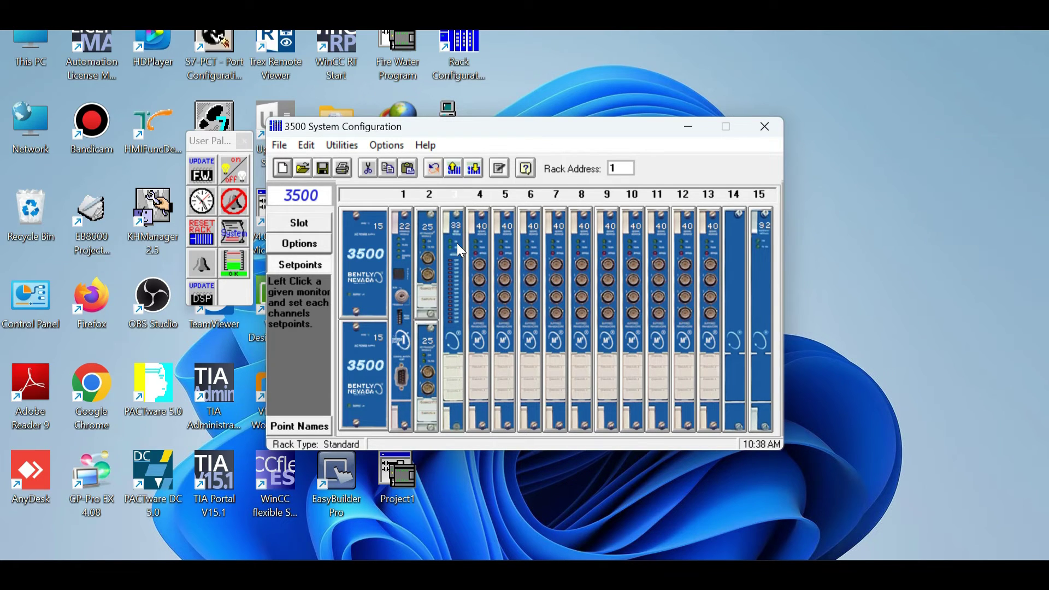
Step: Open the verification of the 16 Channel Relay Module in slot 3 and read the alarm drive logic of channels 1 and 4
{"action": "left_click", "coordinate": [299, 426]}
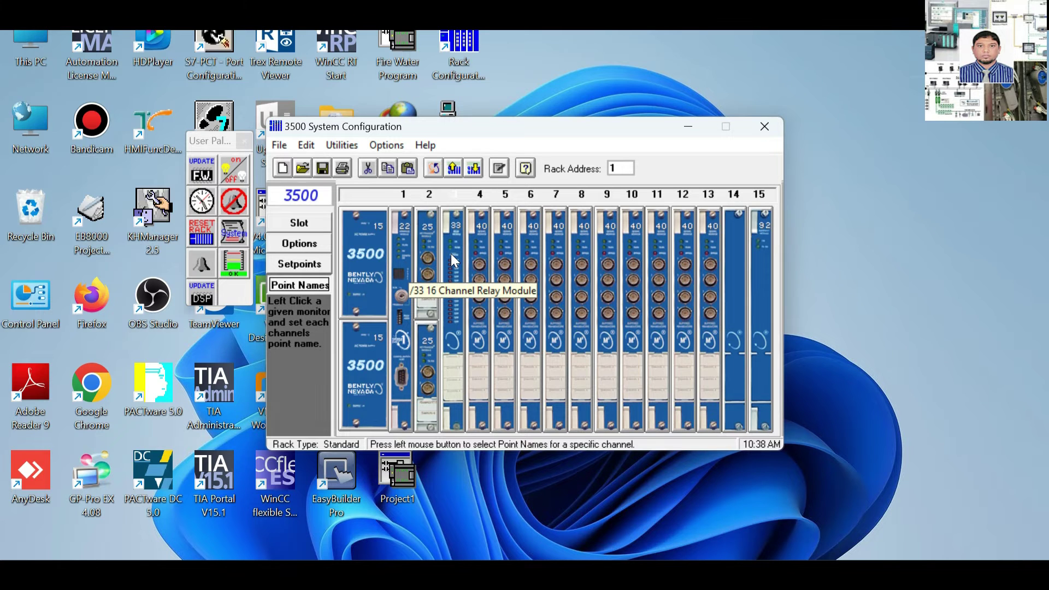
{"action": "left_click", "coordinate": [311, 242]}
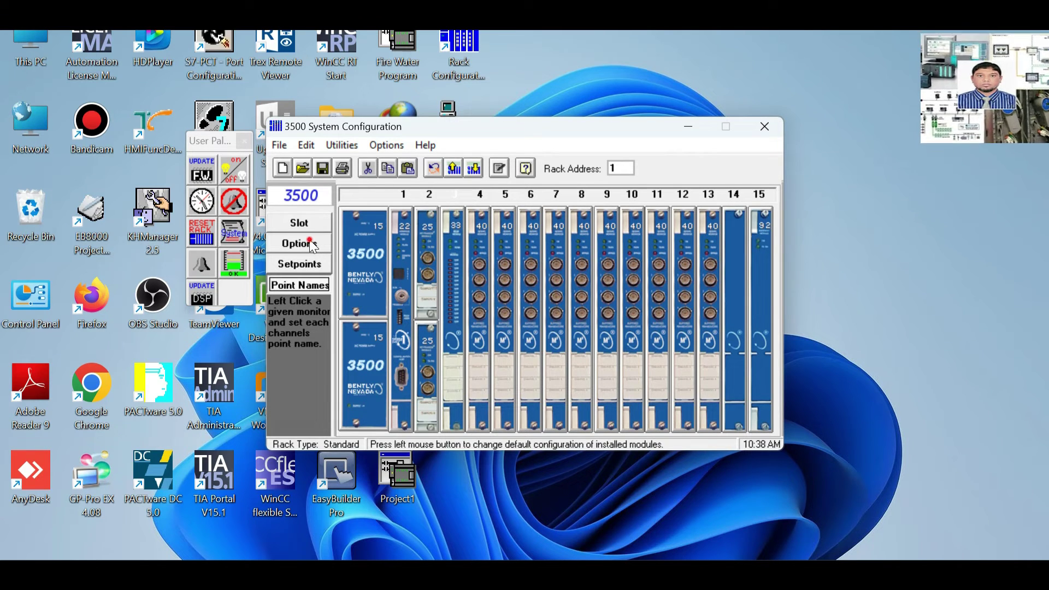
{"action": "left_click", "coordinate": [457, 237]}
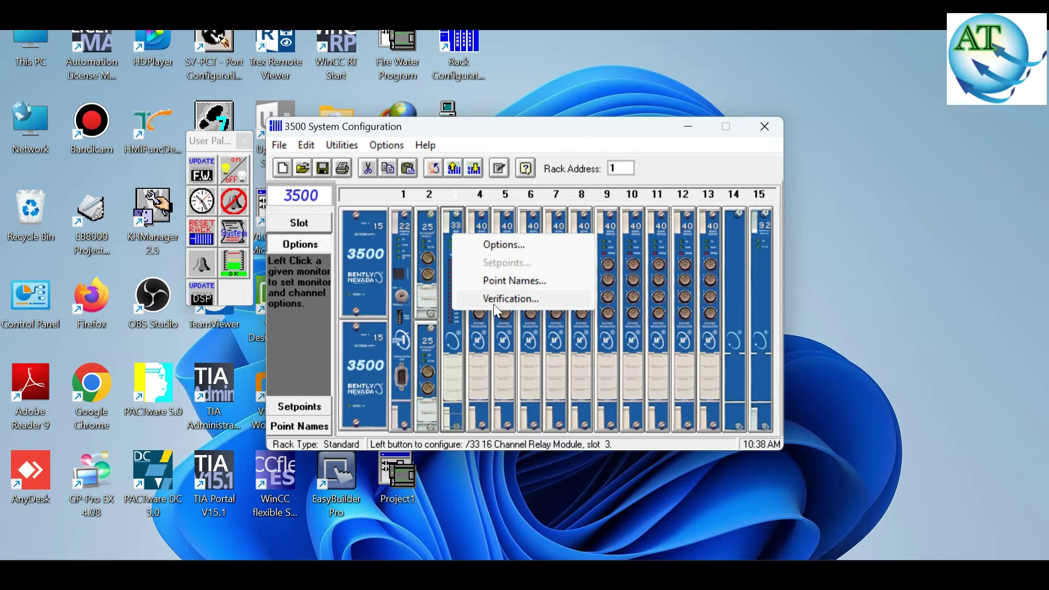
{"action": "left_click", "coordinate": [493, 300]}
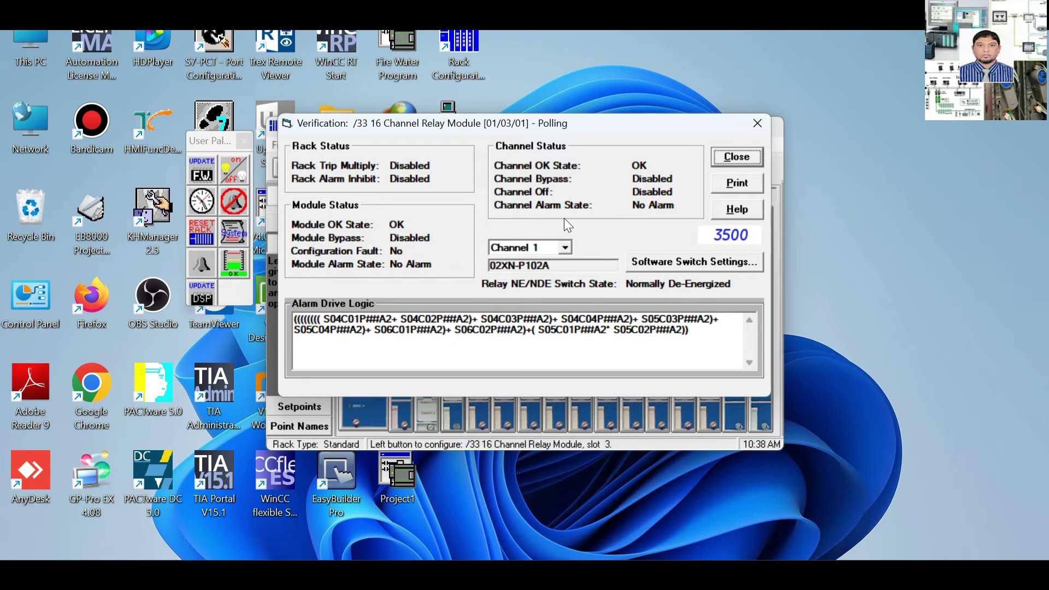
{"action": "left_click", "coordinate": [565, 247]}
{"action": "left_click", "coordinate": [565, 248]}
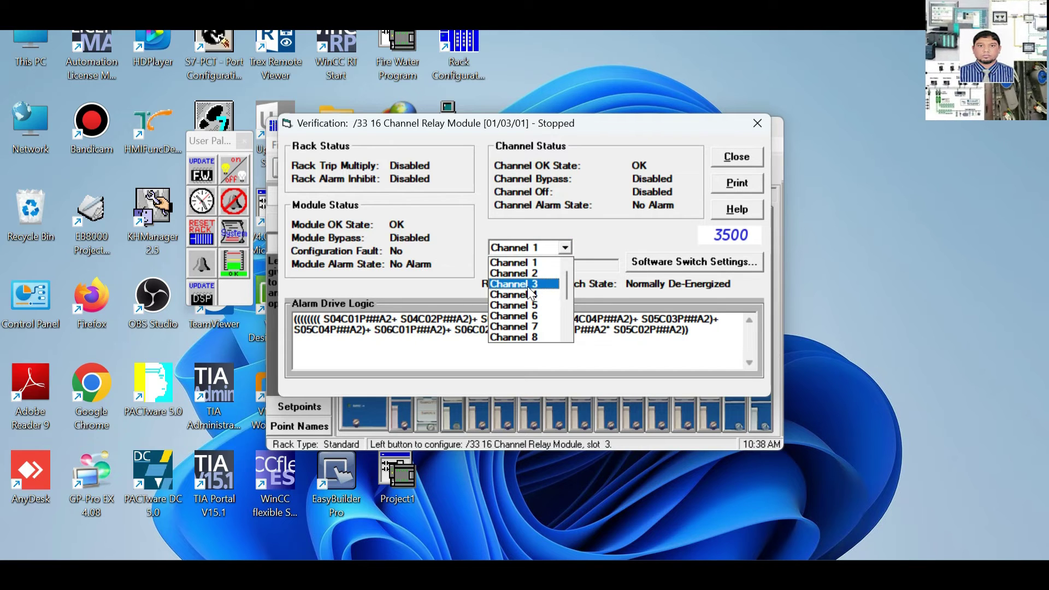
{"action": "left_click", "coordinate": [529, 294]}
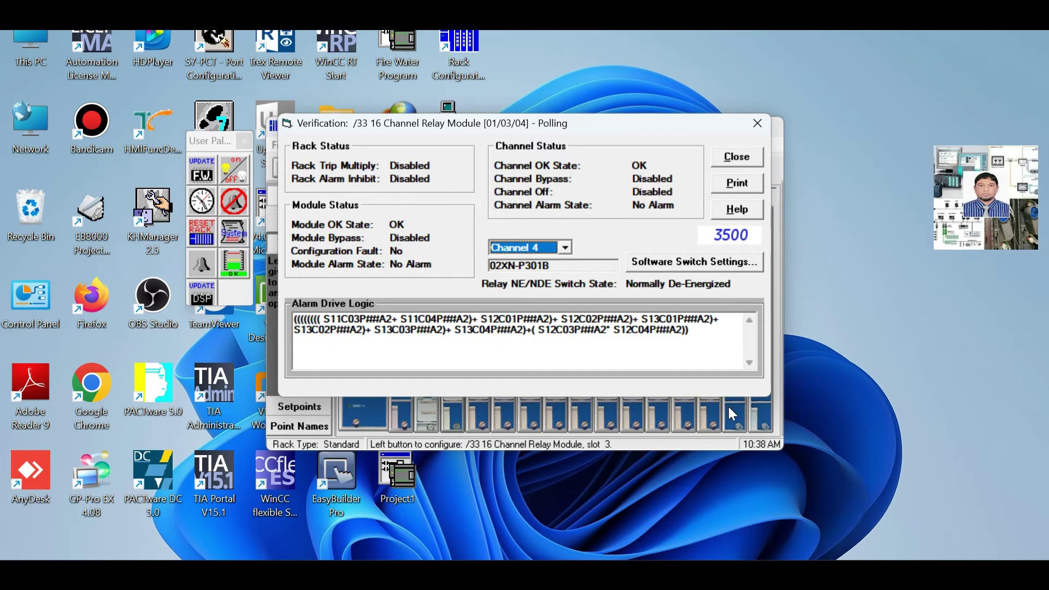
Step: Check the relay status and alarm drive logic of channels 9 and 6, and return to channel 4
{"action": "left_click", "coordinate": [565, 244]}
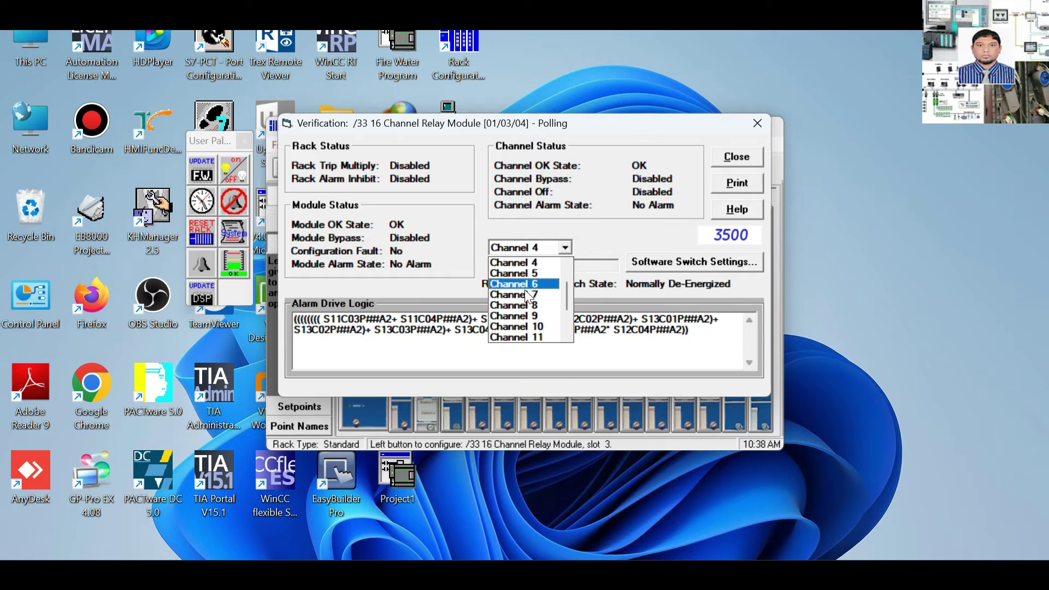
{"action": "left_click", "coordinate": [533, 316]}
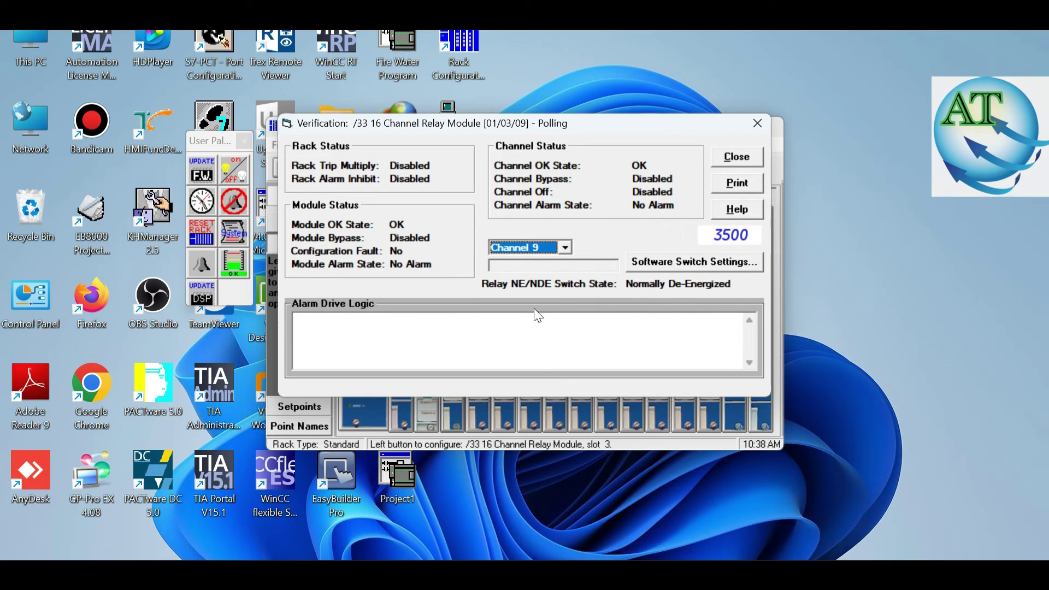
{"action": "left_click", "coordinate": [566, 248]}
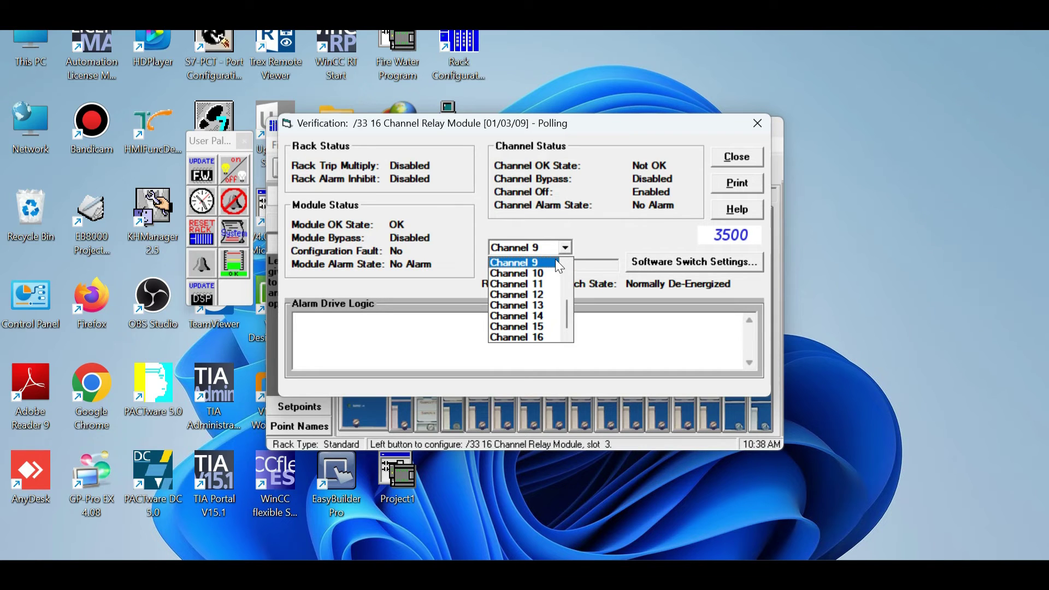
{"action": "left_click", "coordinate": [565, 264]}
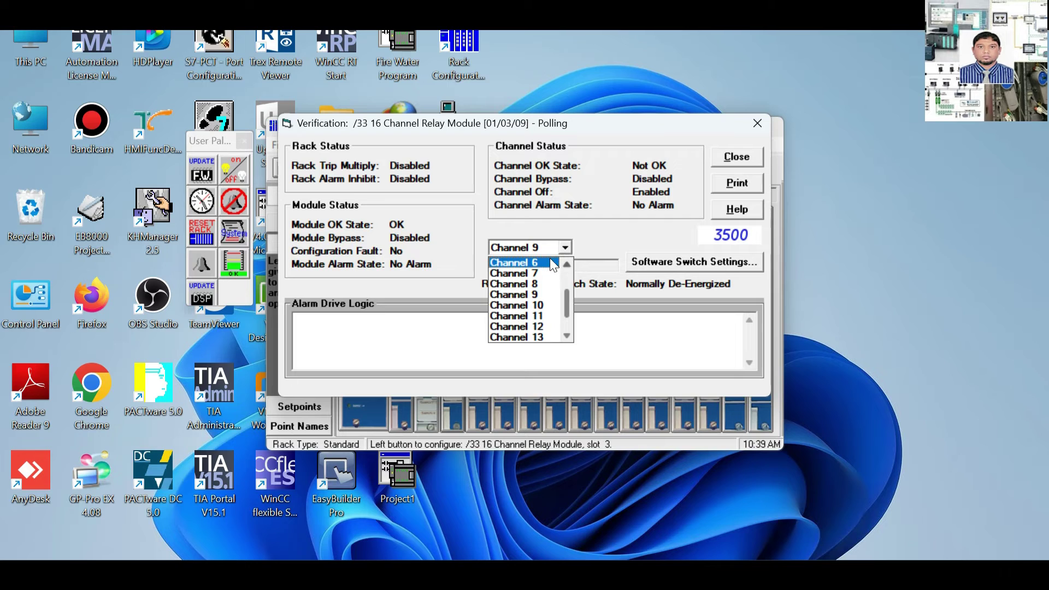
{"action": "left_click", "coordinate": [549, 259]}
{"action": "left_click", "coordinate": [560, 247]}
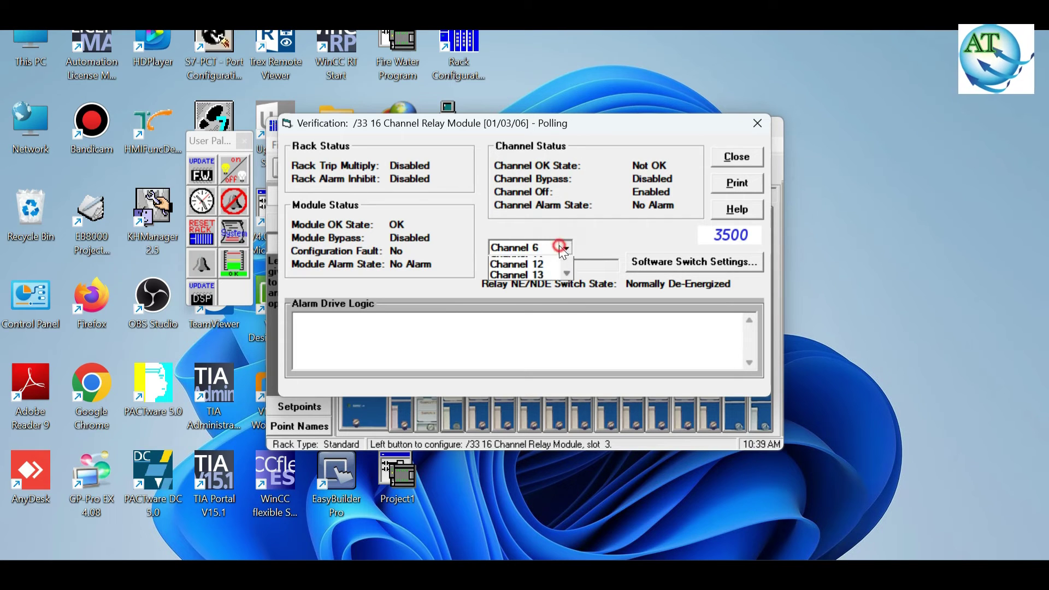
{"action": "scroll", "coordinate": [565, 263], "scroll_direction": "up", "scroll_amount": 4}
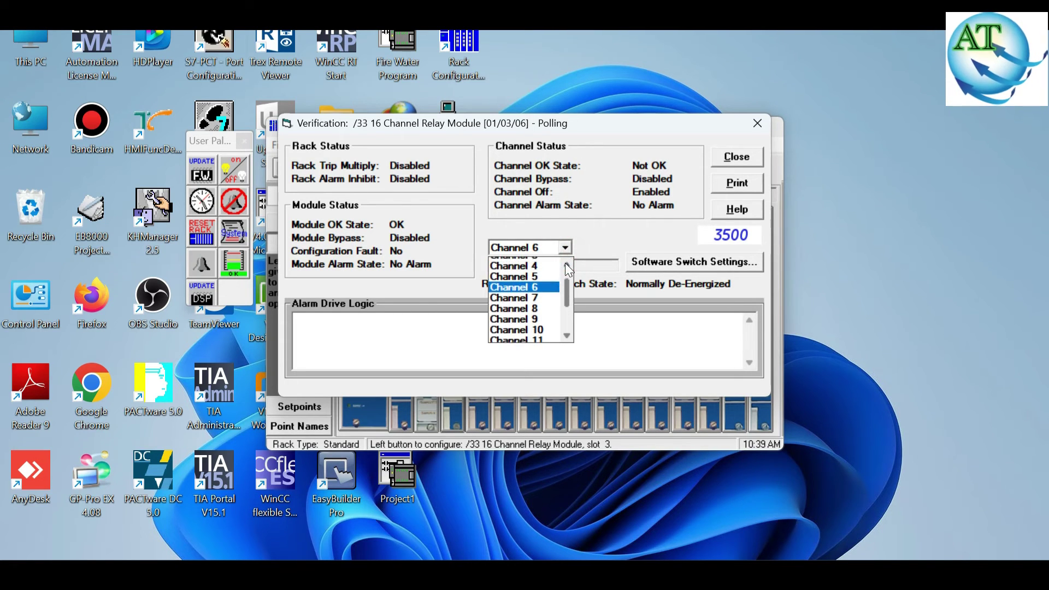
{"action": "left_click", "coordinate": [536, 284]}
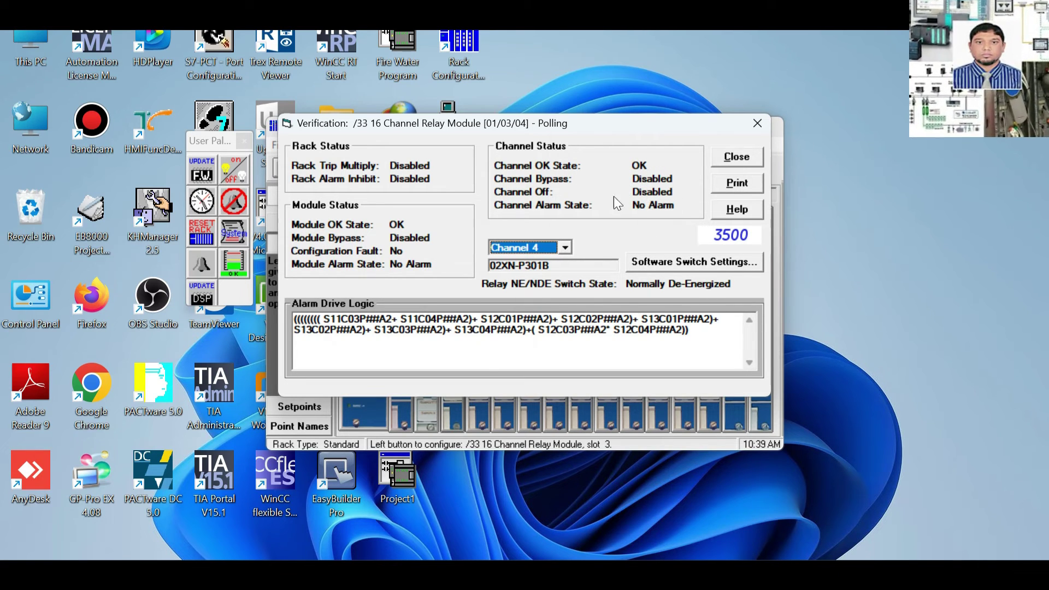
Step: Examine the alarm drive logic of relay channels 3 and 1, and close the relay module verification
{"action": "left_click", "coordinate": [566, 249]}
{"action": "left_click", "coordinate": [567, 264]}
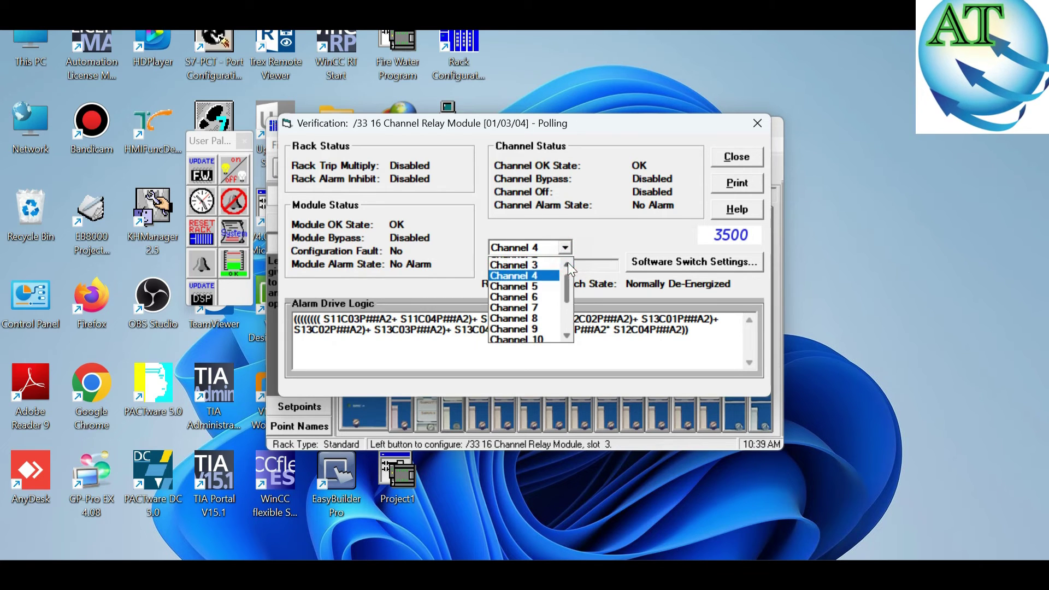
{"action": "left_click", "coordinate": [567, 264]}
{"action": "left_click", "coordinate": [547, 275]}
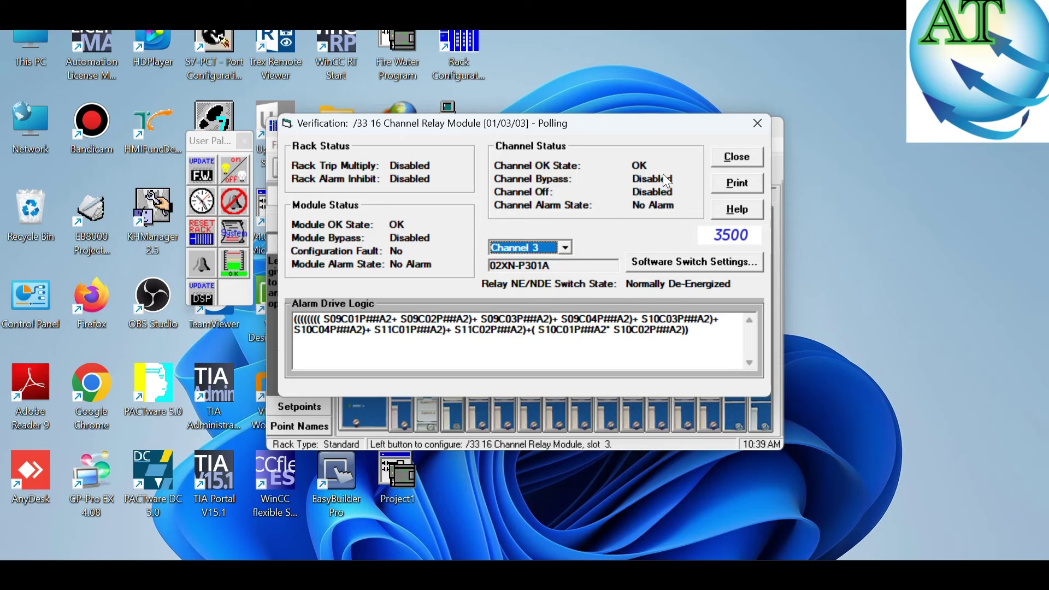
{"action": "left_click", "coordinate": [566, 249]}
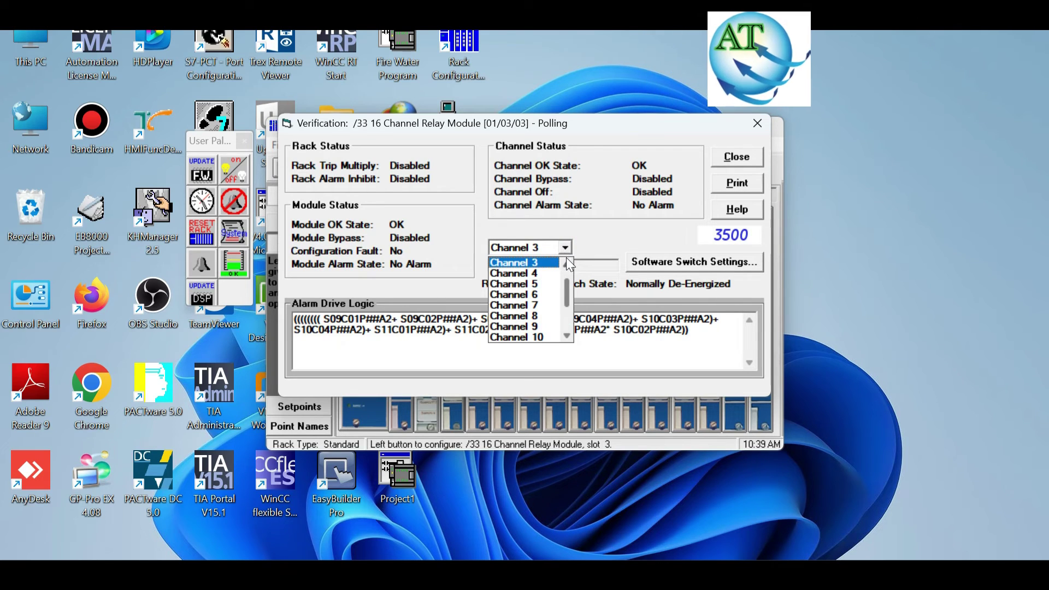
{"action": "left_click", "coordinate": [566, 263]}
{"action": "left_click", "coordinate": [566, 263]}
{"action": "left_click", "coordinate": [536, 265]}
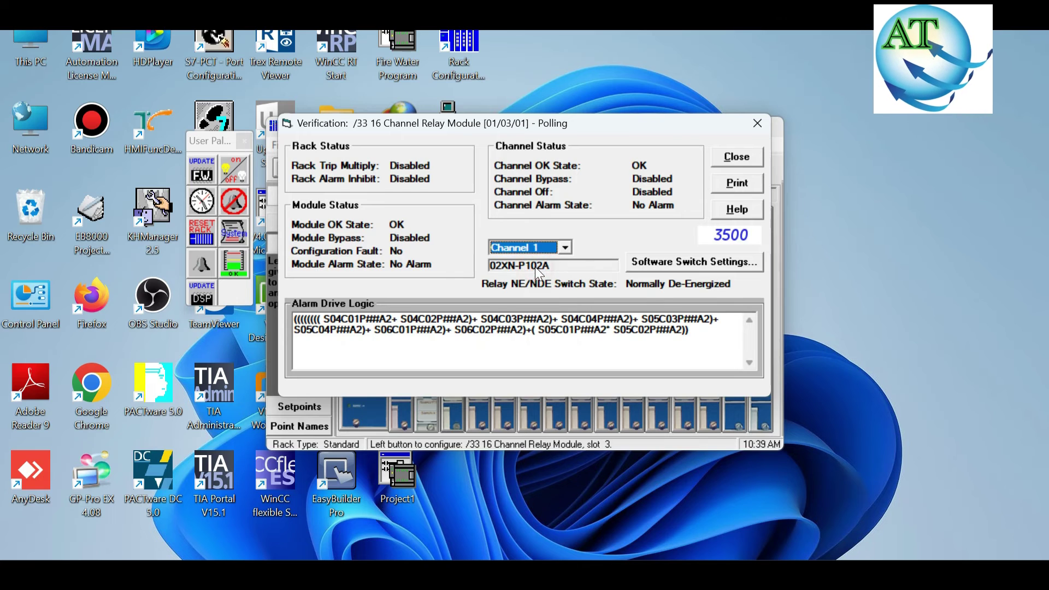
{"action": "left_click", "coordinate": [758, 123]}
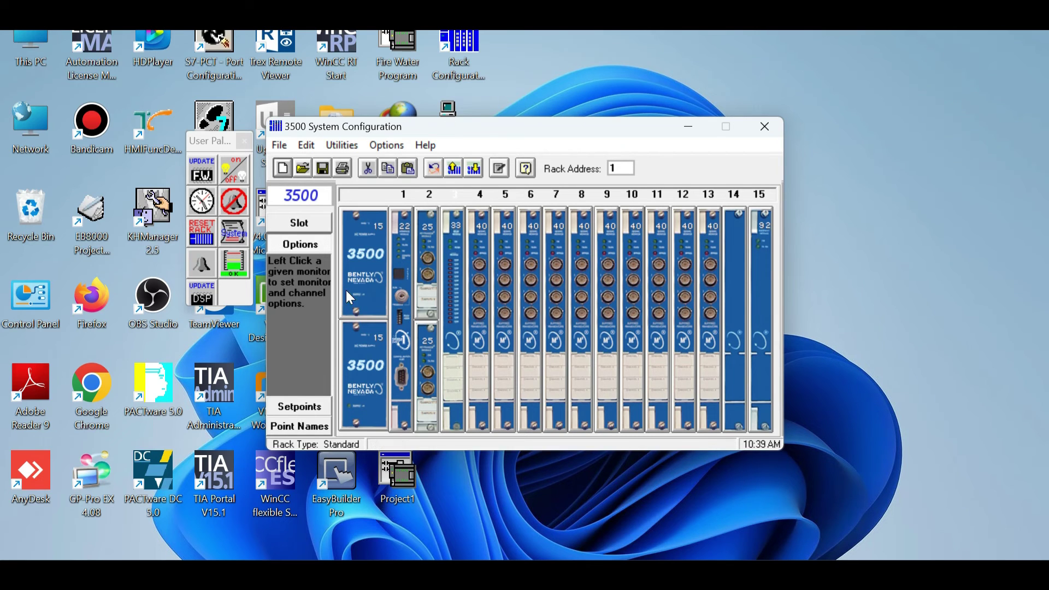
Step: Return to the slot view and try to save the rack configuration in the PrimCfg folder as p102/301*.rak
{"action": "left_click", "coordinate": [298, 224]}
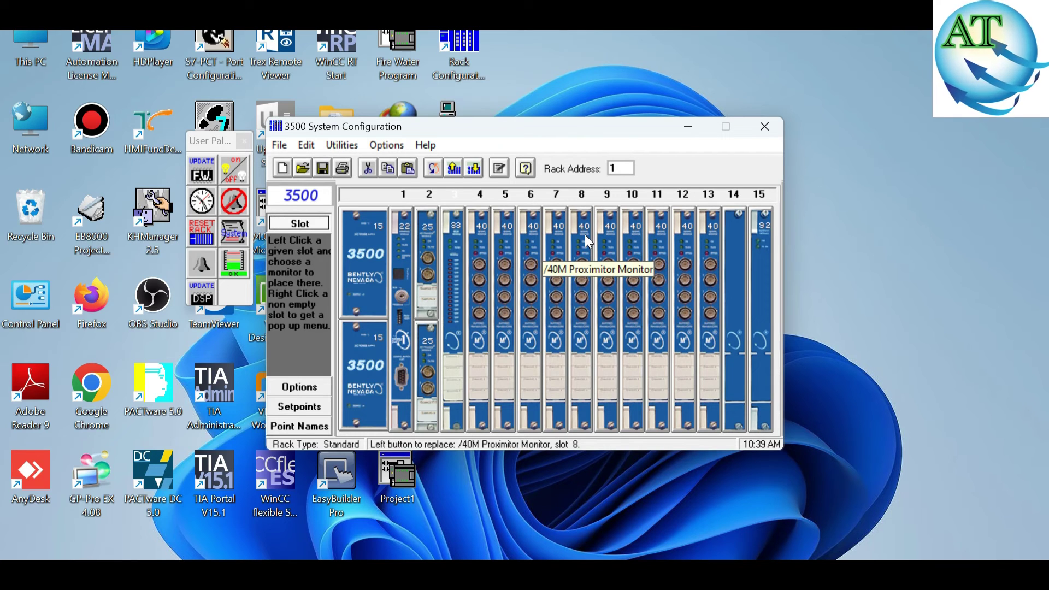
{"action": "left_click", "coordinate": [275, 146]}
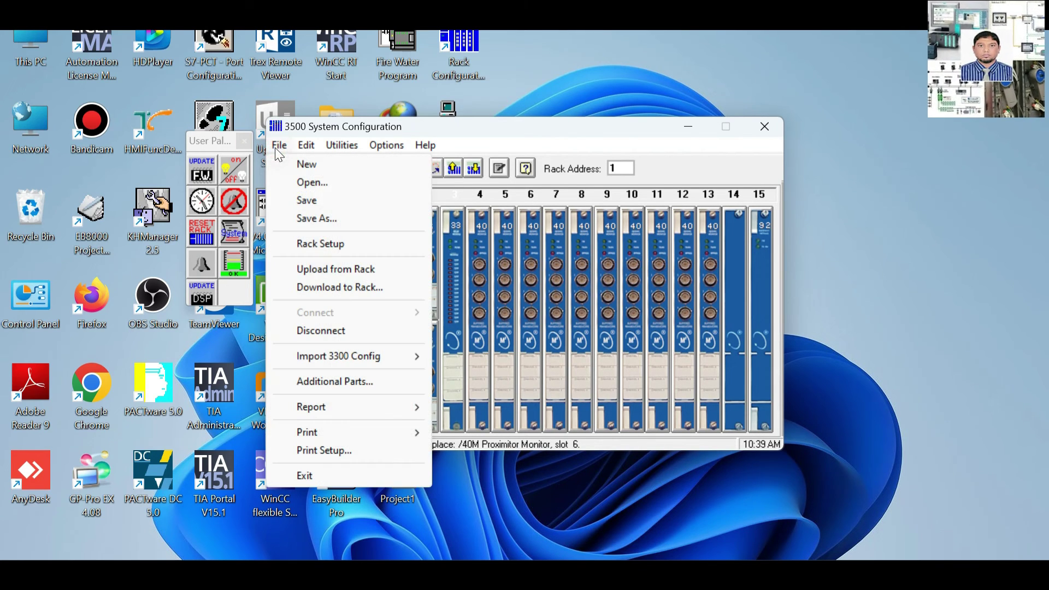
{"action": "left_click", "coordinate": [339, 220]}
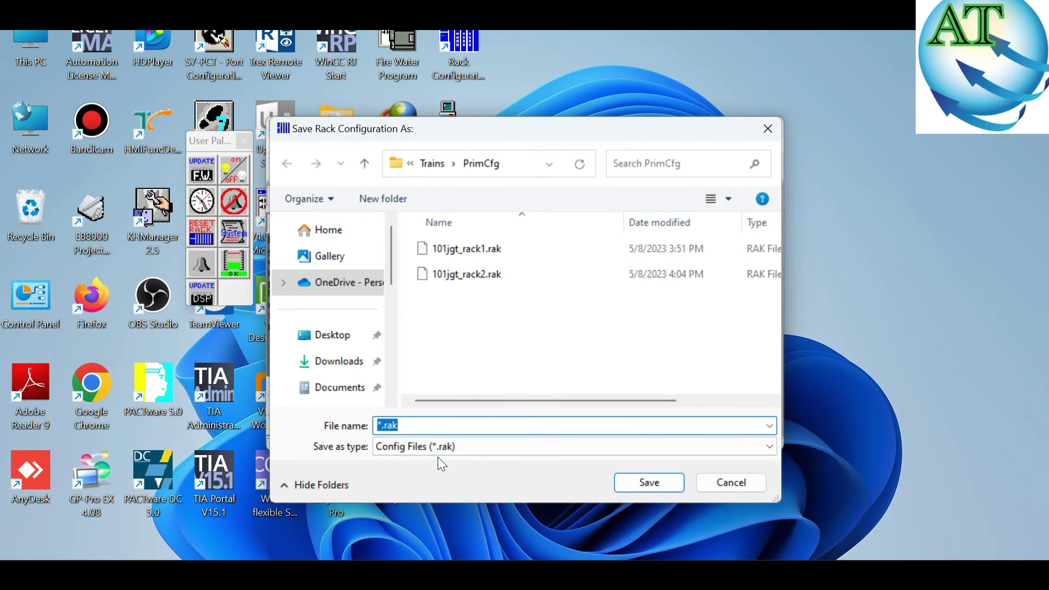
{"action": "key", "text": "Home"}
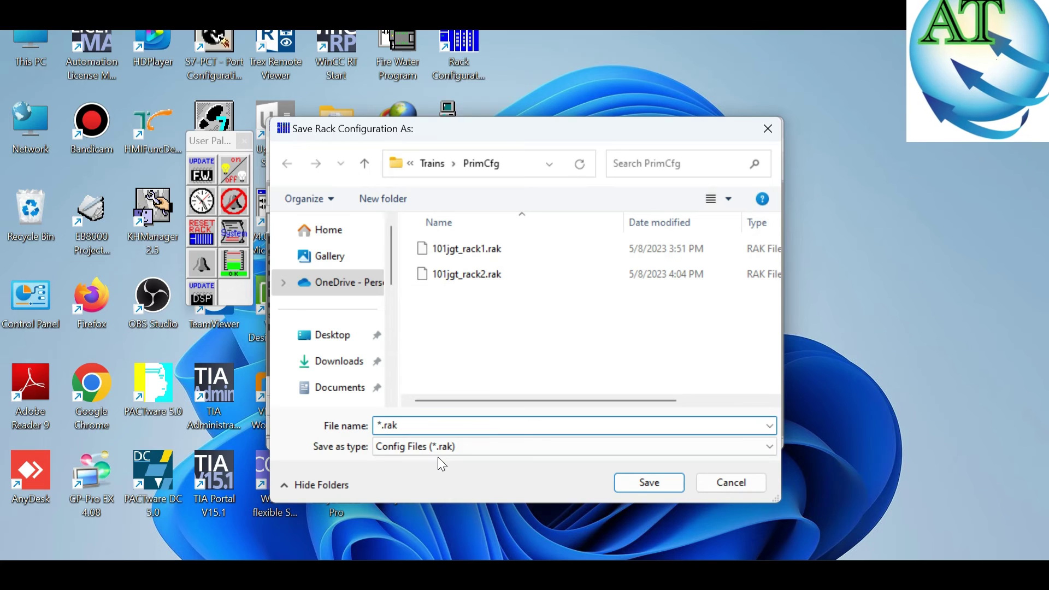
{"action": "type", "text": "p"}
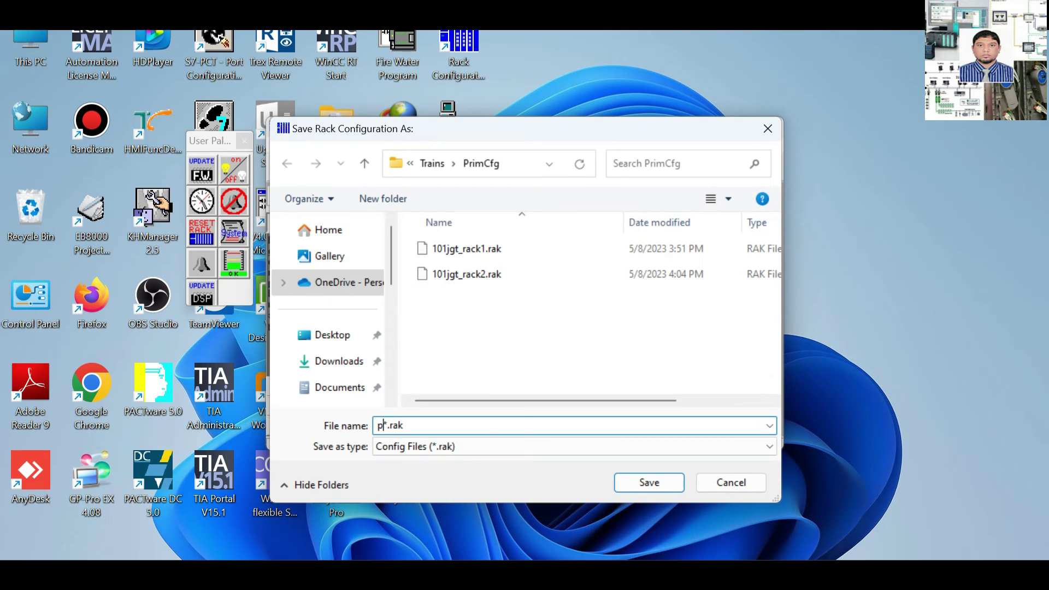
{"action": "type", "text": "102/3"}
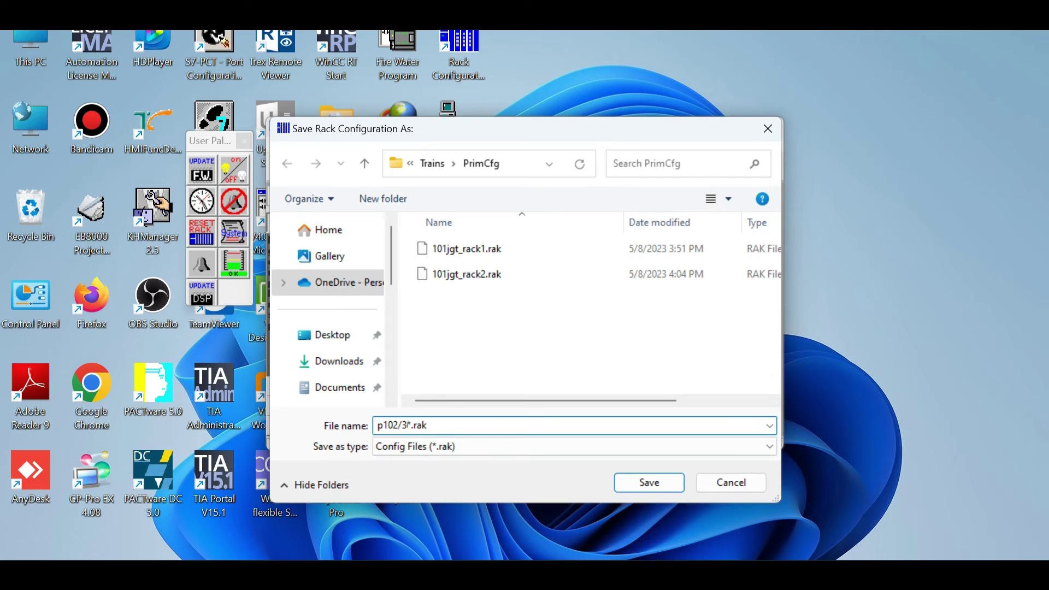
{"action": "type", "text": "01"}
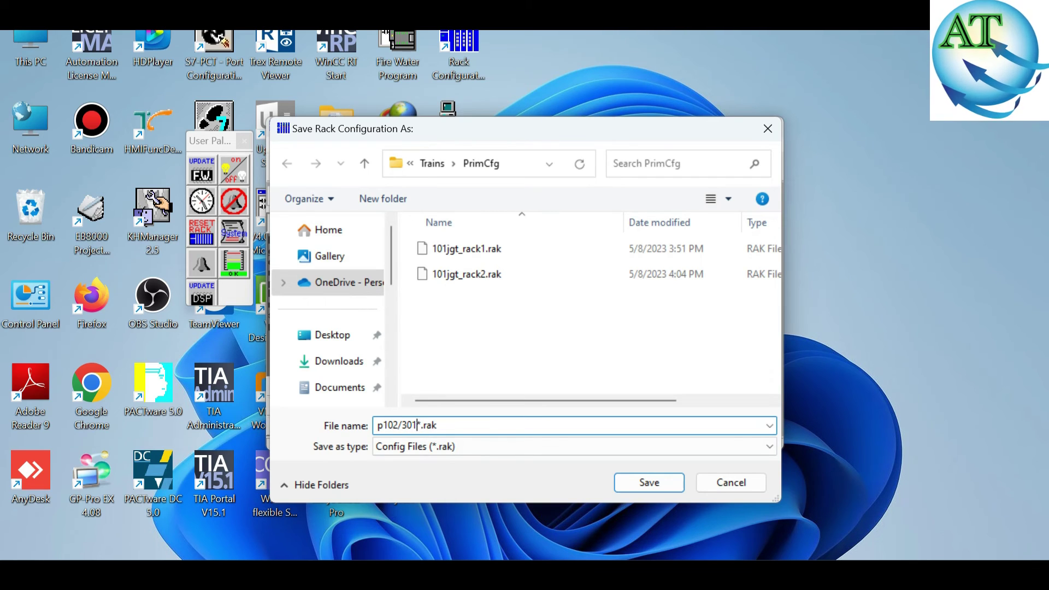
{"action": "left_click", "coordinate": [650, 481]}
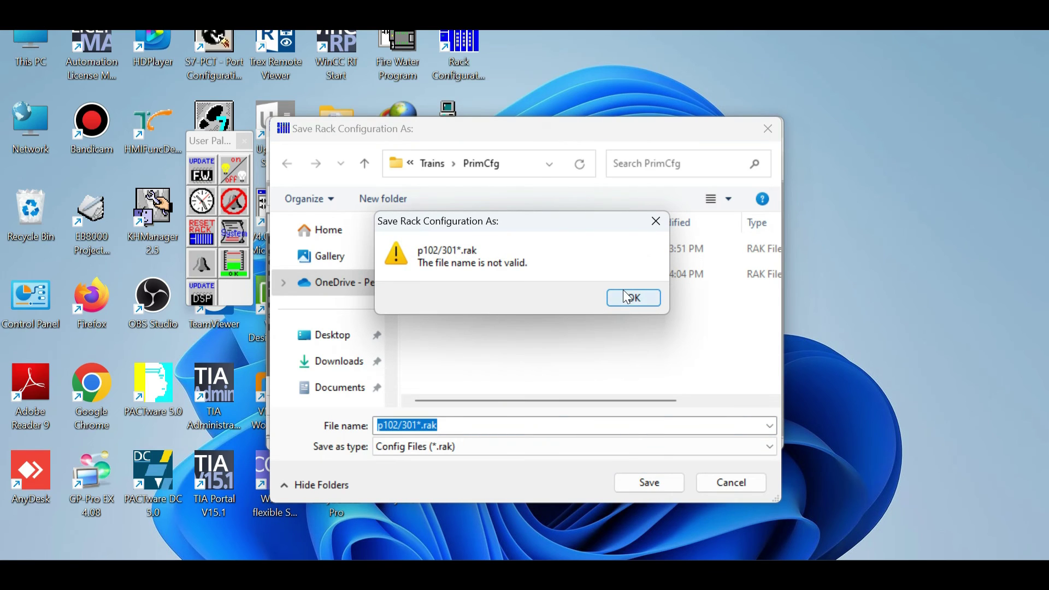
{"action": "left_click", "coordinate": [628, 297]}
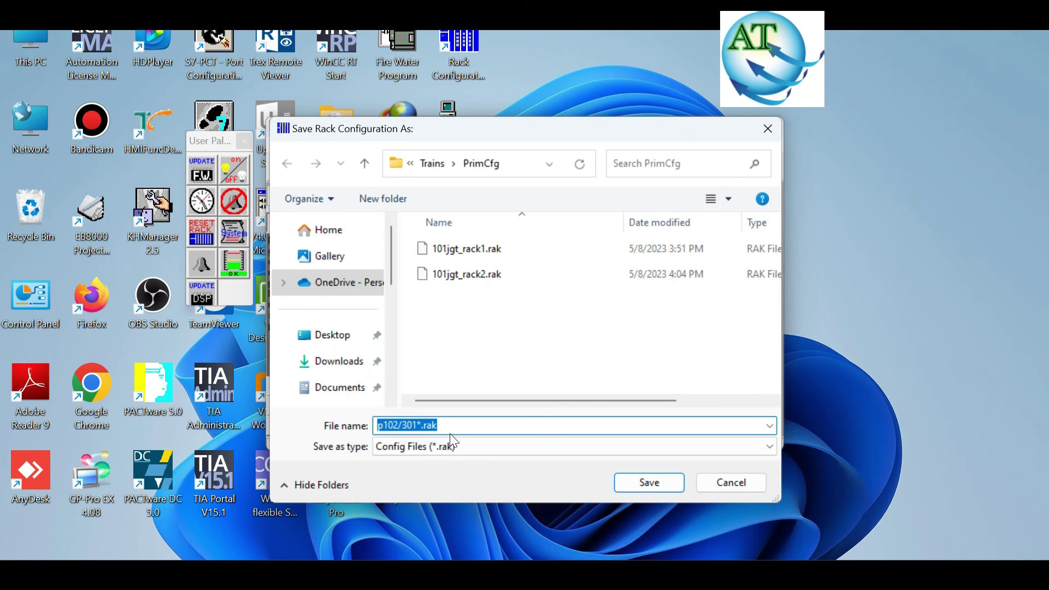
Step: Correct the file name to p102-301.rak by replacing the slash with a hyphen and removing the asterisk, and save the rack configuration
{"action": "left_click", "coordinate": [404, 426]}
{"action": "key", "text": "BackSpace"}
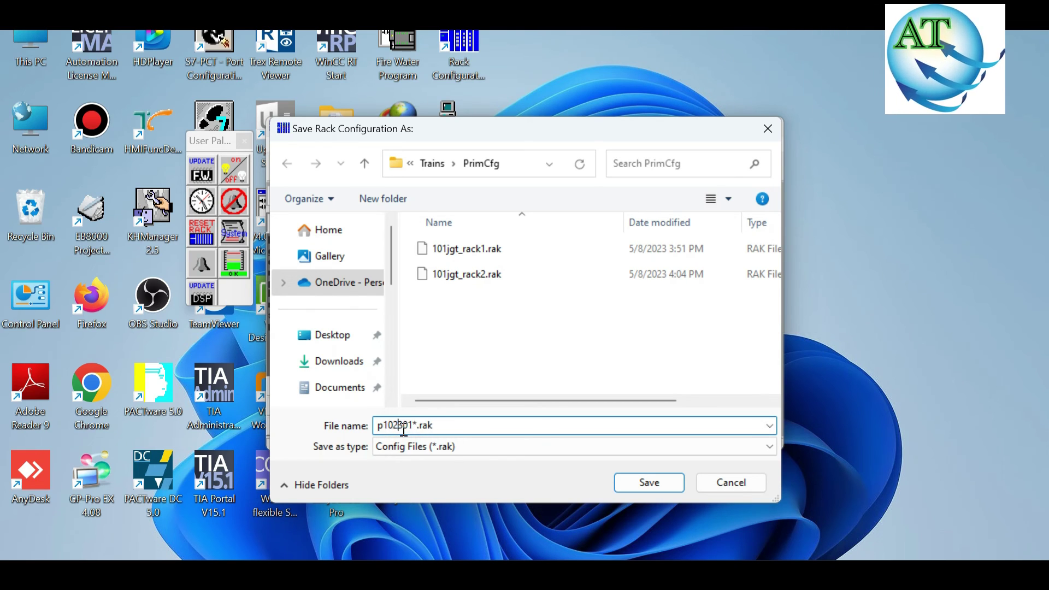
{"action": "type", "text": "-"}
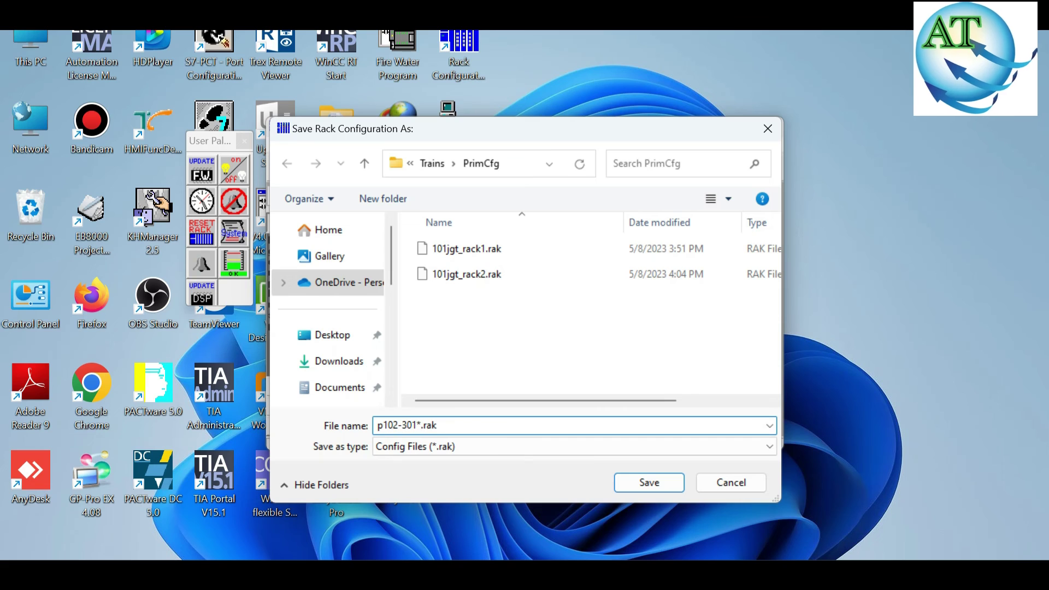
{"action": "left_click", "coordinate": [416, 425]}
{"action": "key", "text": "Delete"}
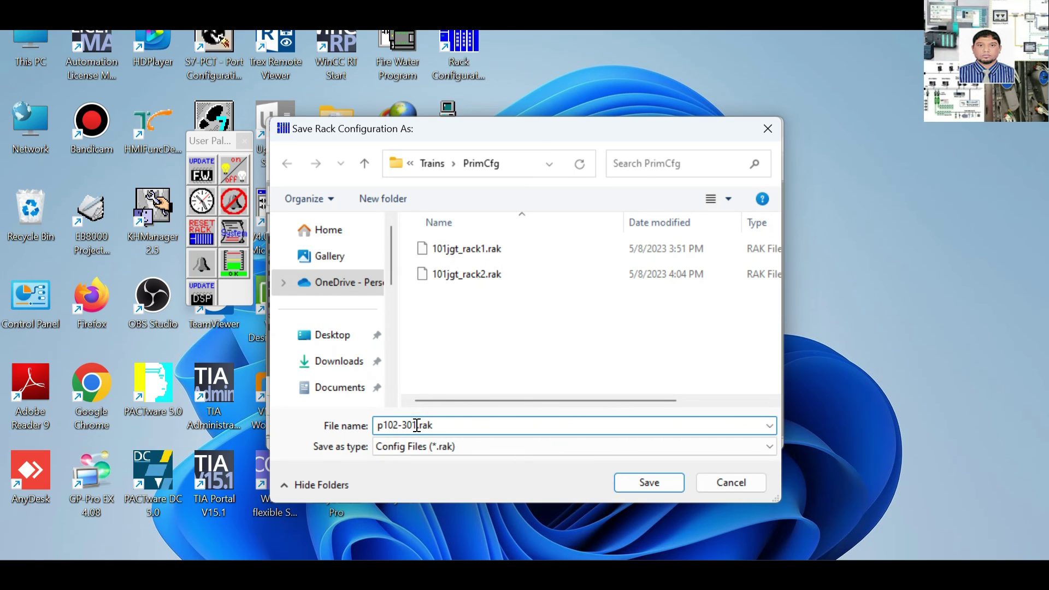
{"action": "left_click", "coordinate": [643, 487]}
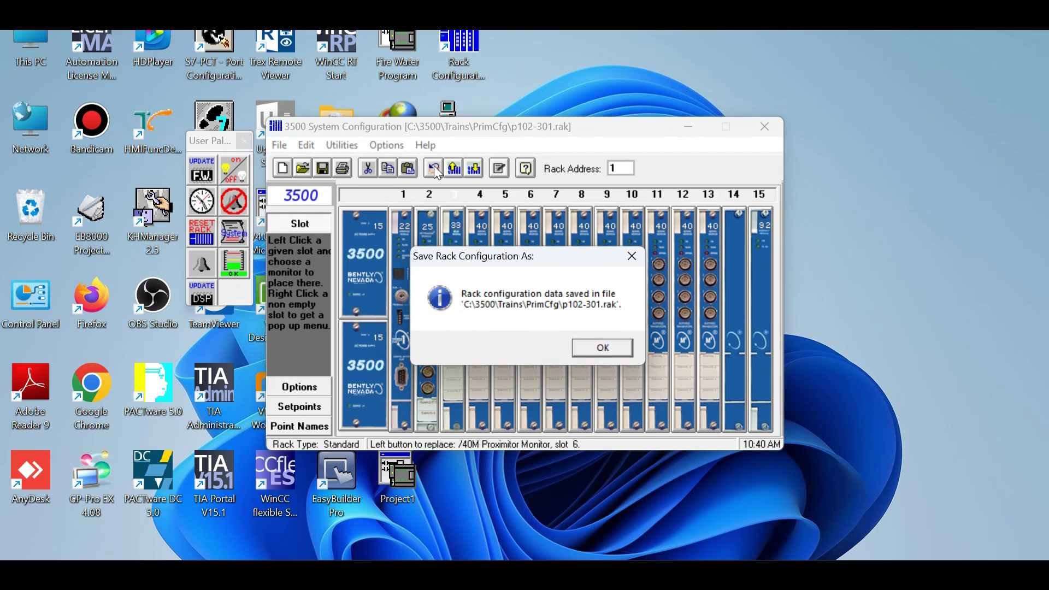
{"action": "left_click", "coordinate": [595, 348]}
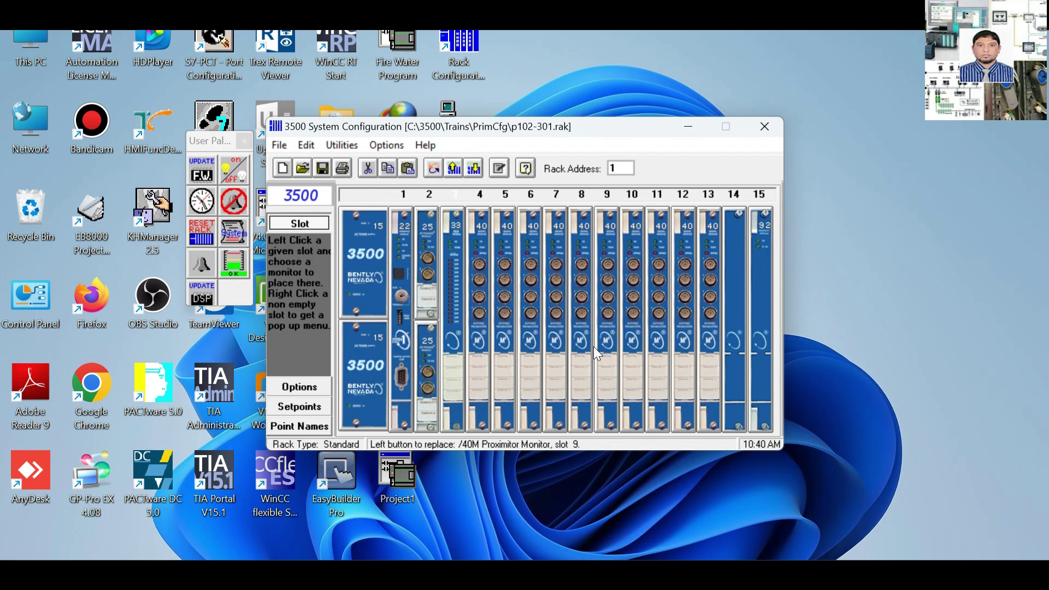
Step: Disconnect from the rack and exit the configuration software without saving the configuration again
{"action": "left_click", "coordinate": [434, 168]}
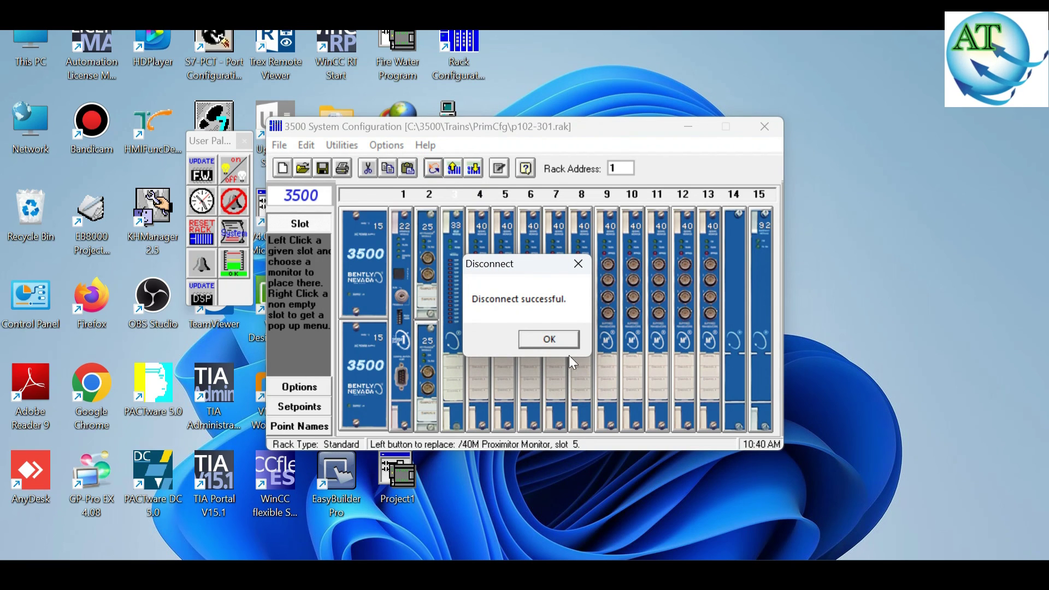
{"action": "left_click", "coordinate": [559, 339]}
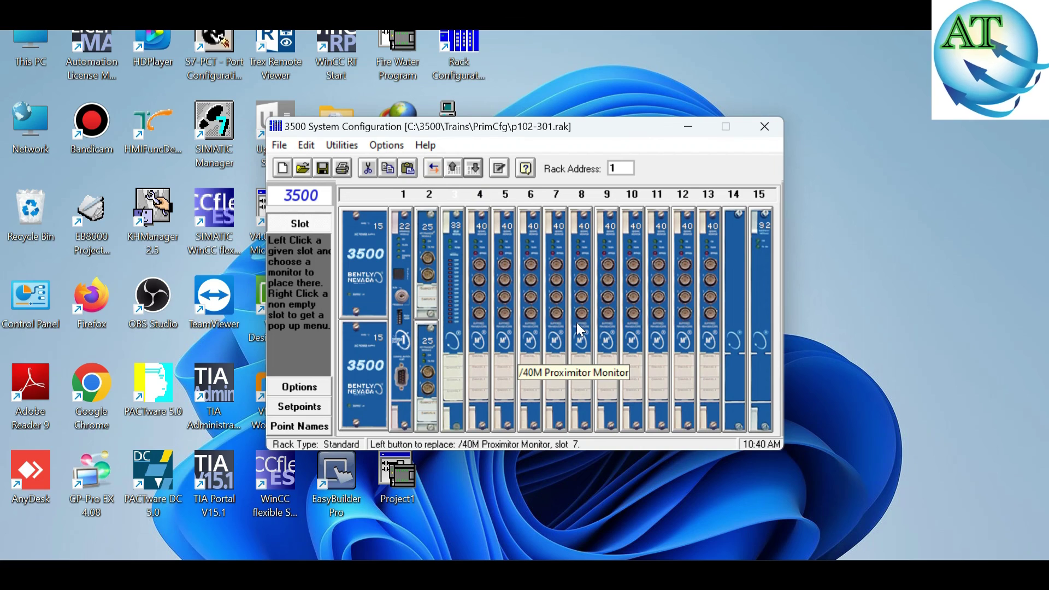
{"action": "left_click", "coordinate": [770, 127]}
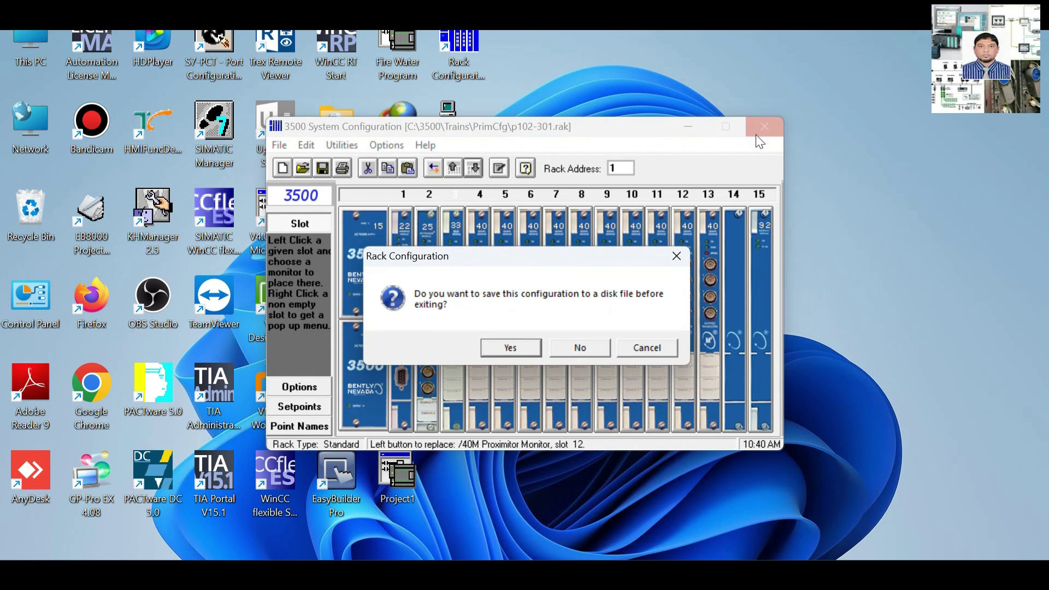
{"action": "left_click", "coordinate": [579, 347]}
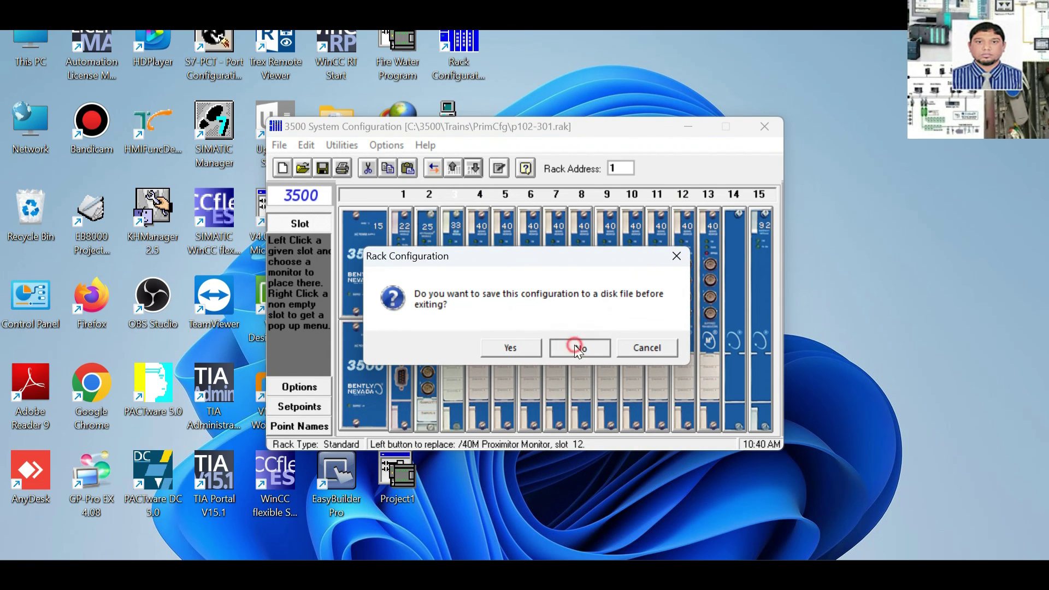